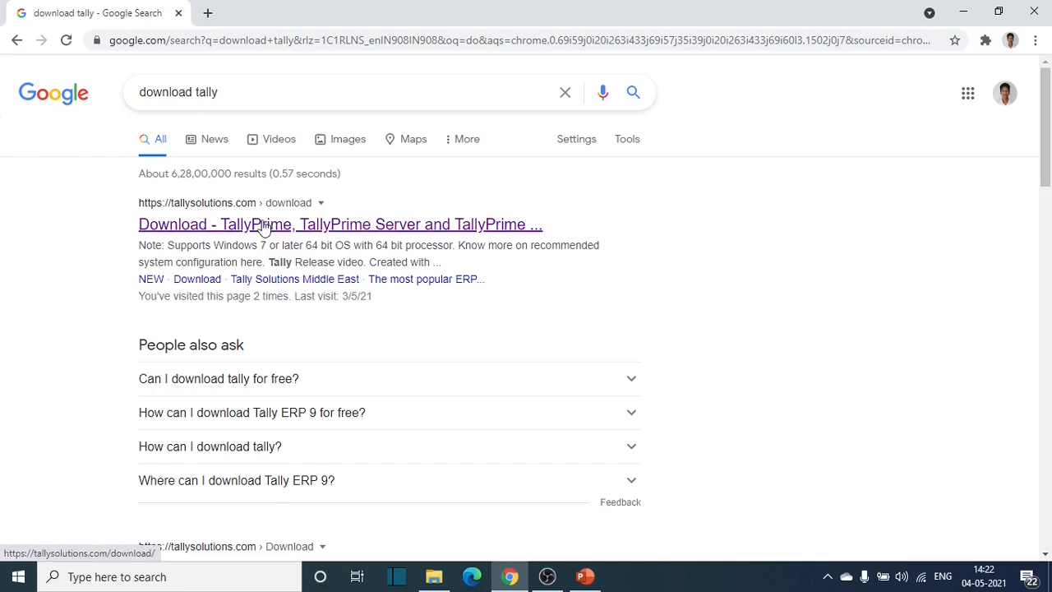
Step: Start downloading the TallyPrime (Rel 1.1.3) installer from the Tally Solutions download page, pausing the transfer and dismissing its notice
left_click(267, 225)
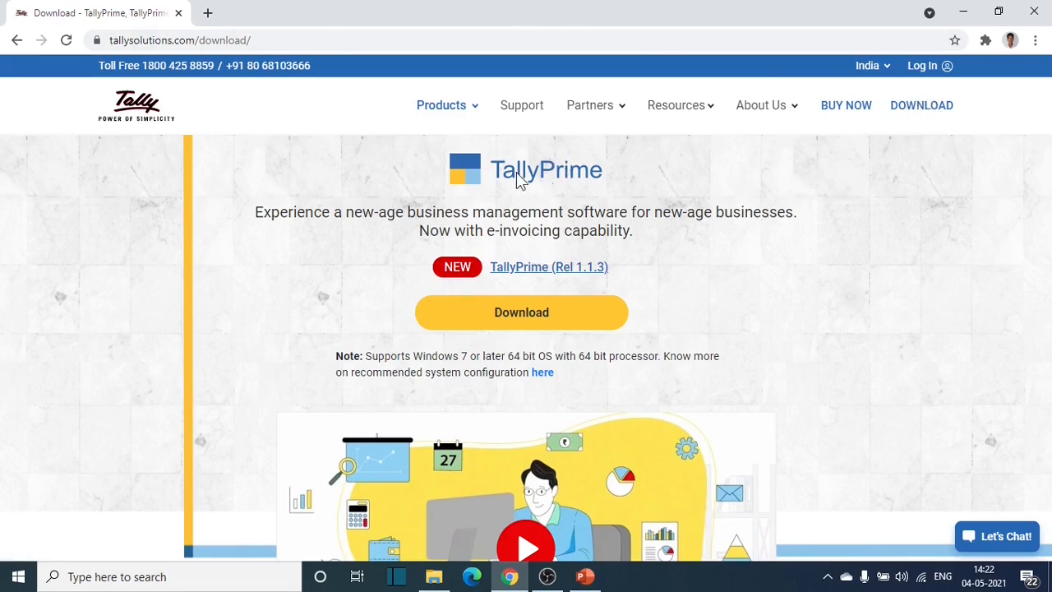
left_click(544, 323)
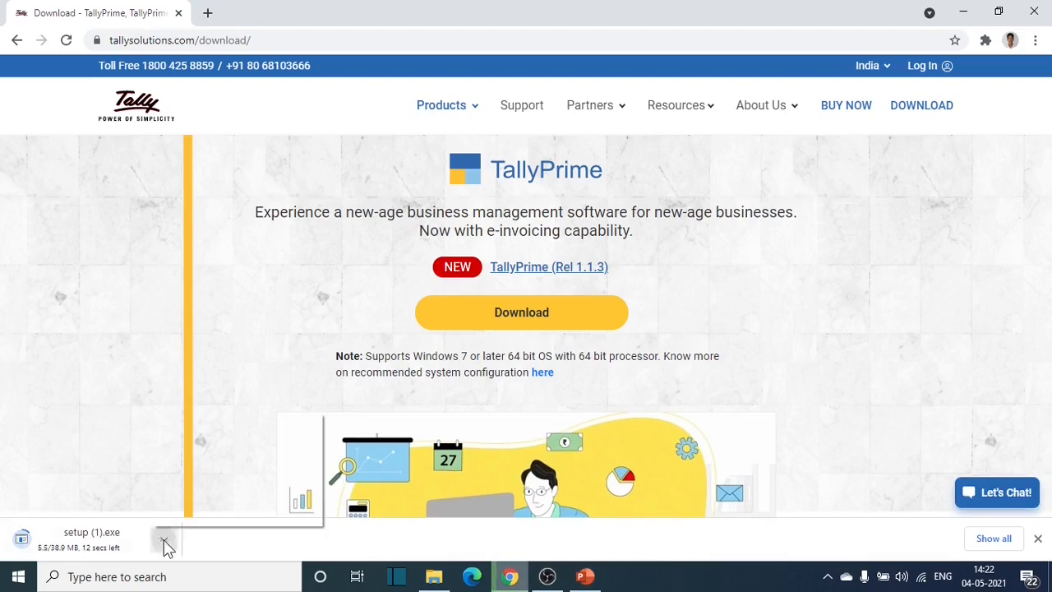
left_click(165, 542)
left_click(206, 471)
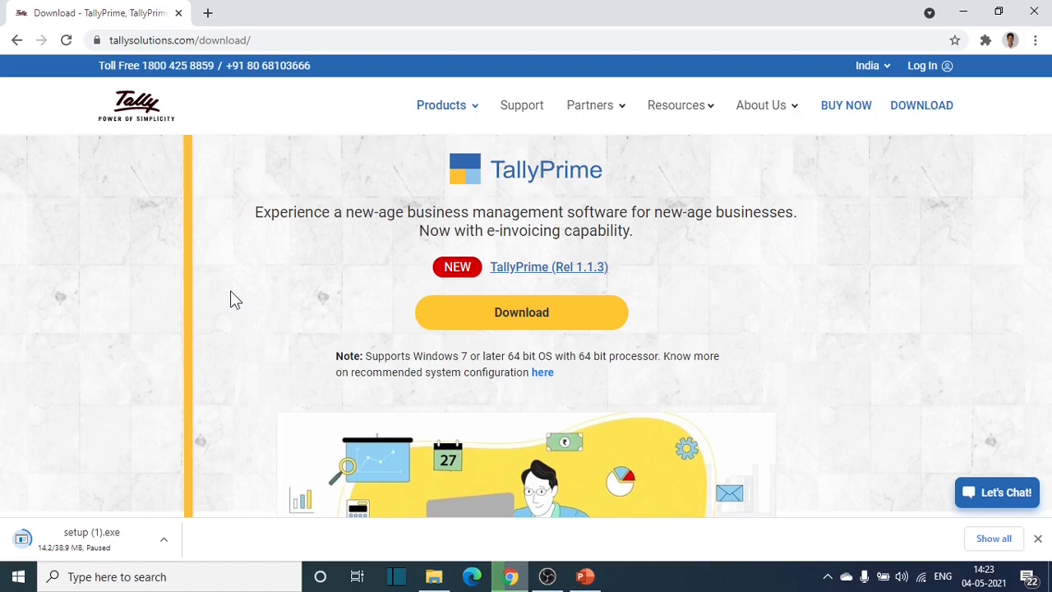
left_click(1037, 538)
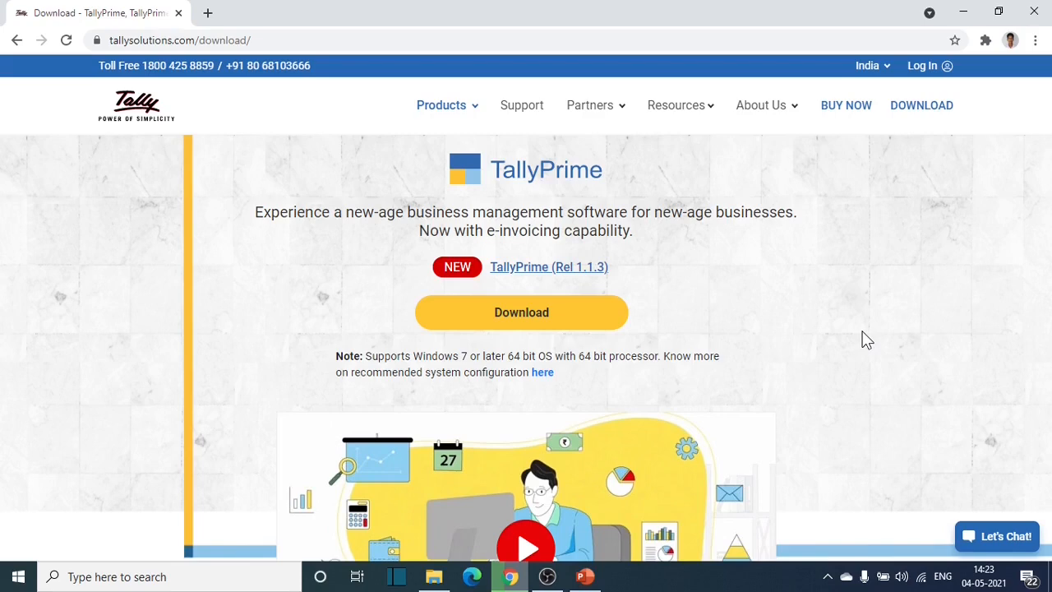
Step: Find and launch the installed TallyPrime application, and continue in Educational Mode
left_click(215, 585)
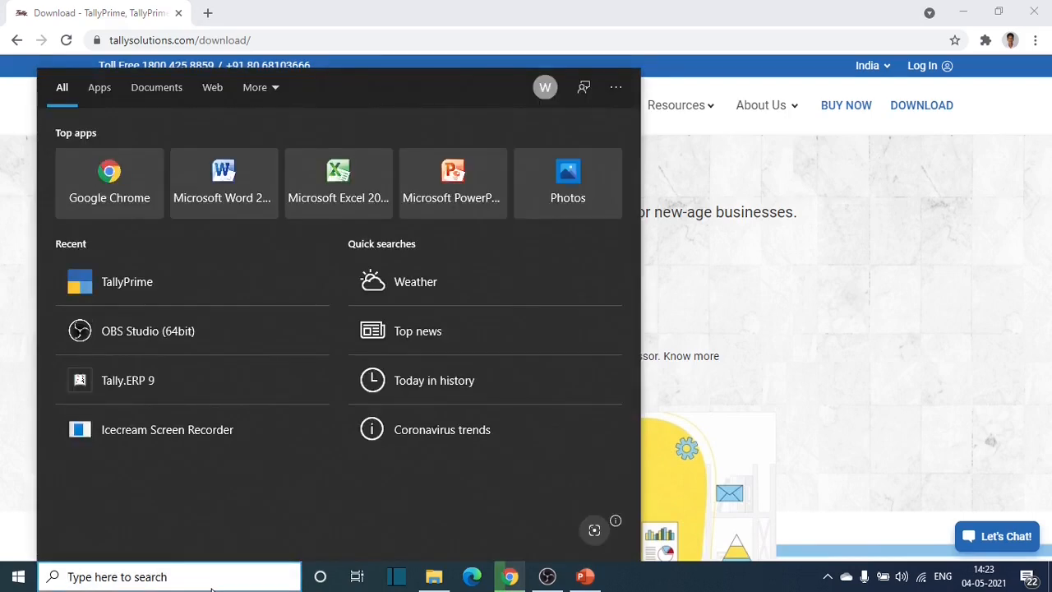
type("ta")
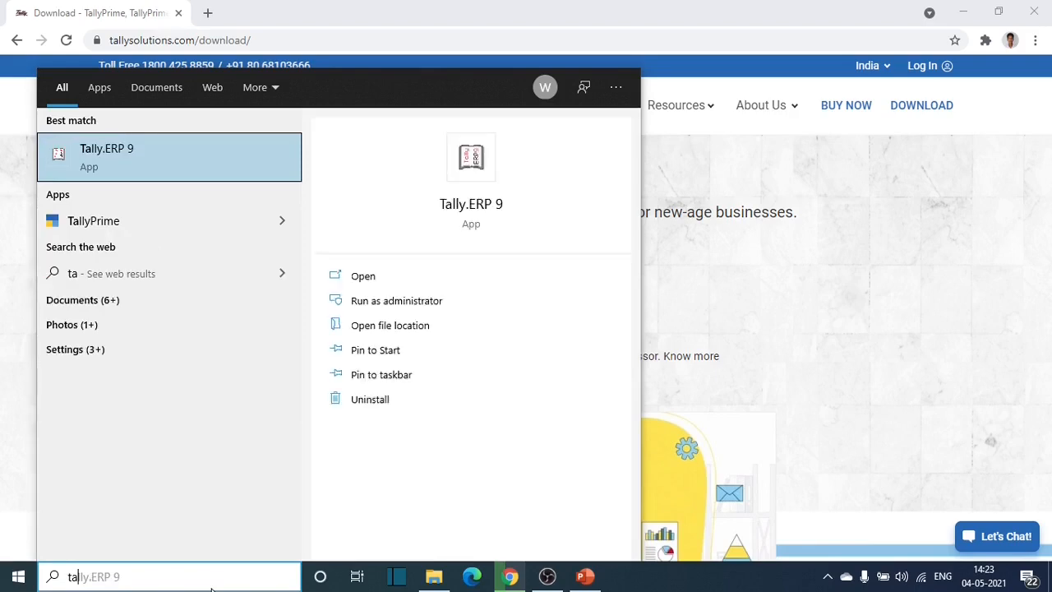
type("lly")
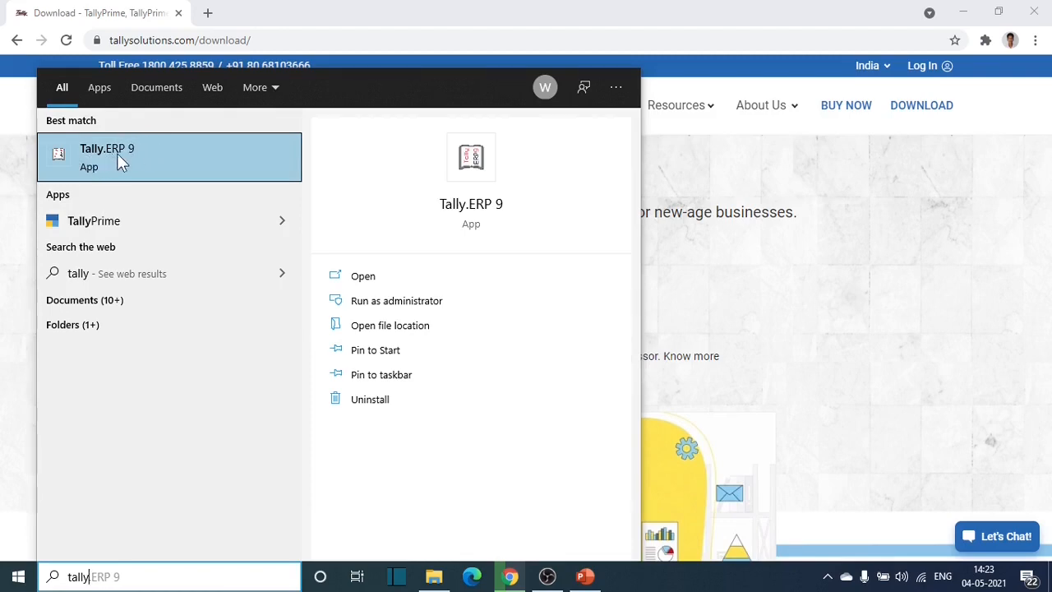
left_click(96, 225)
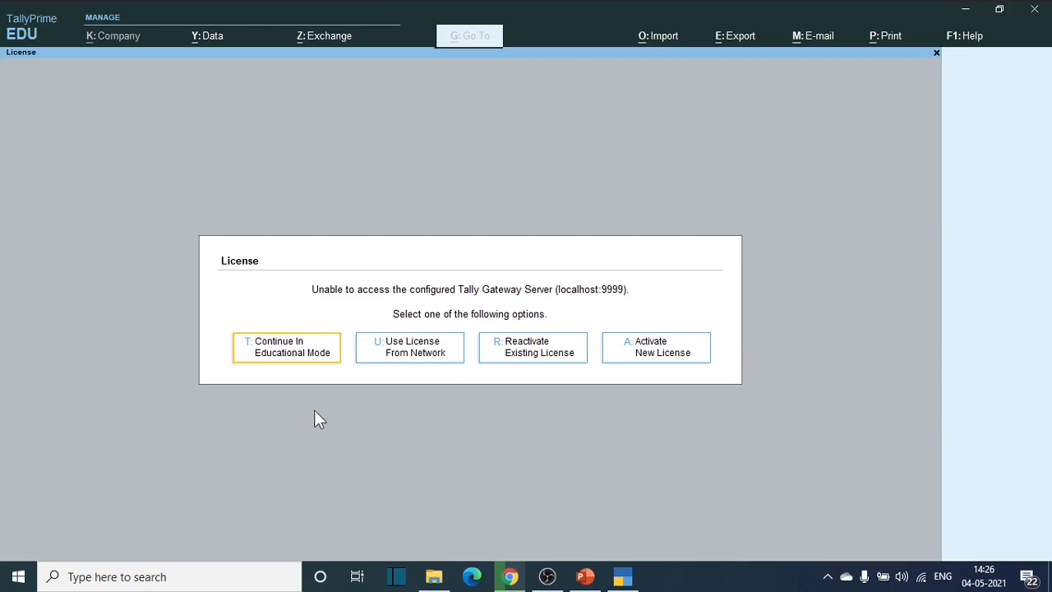
left_click(304, 350)
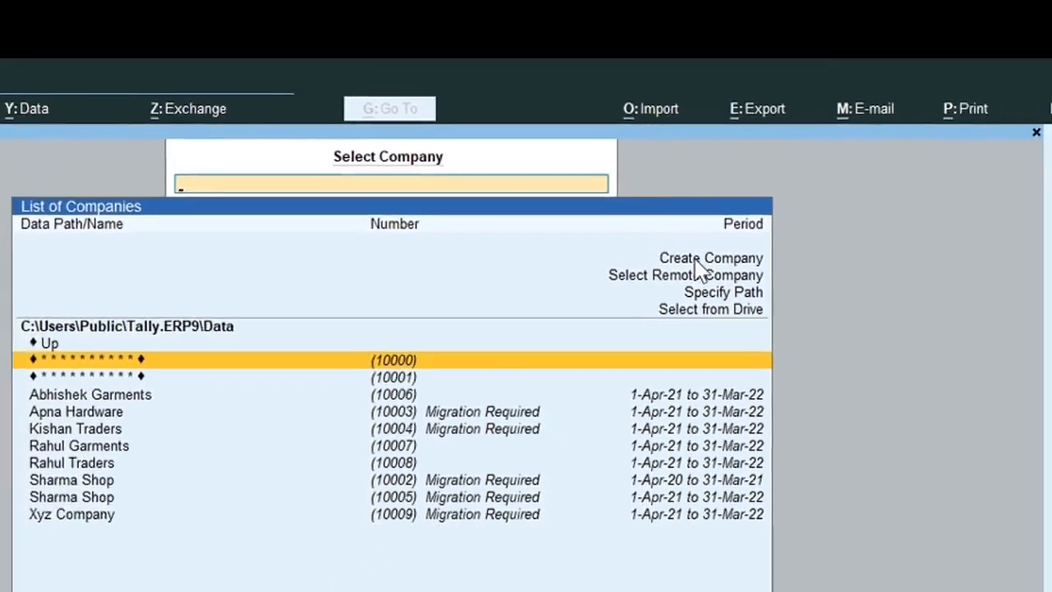
Step: Begin creating a new company with Rahul Traders as both its company name and mailing name
left_click(695, 260)
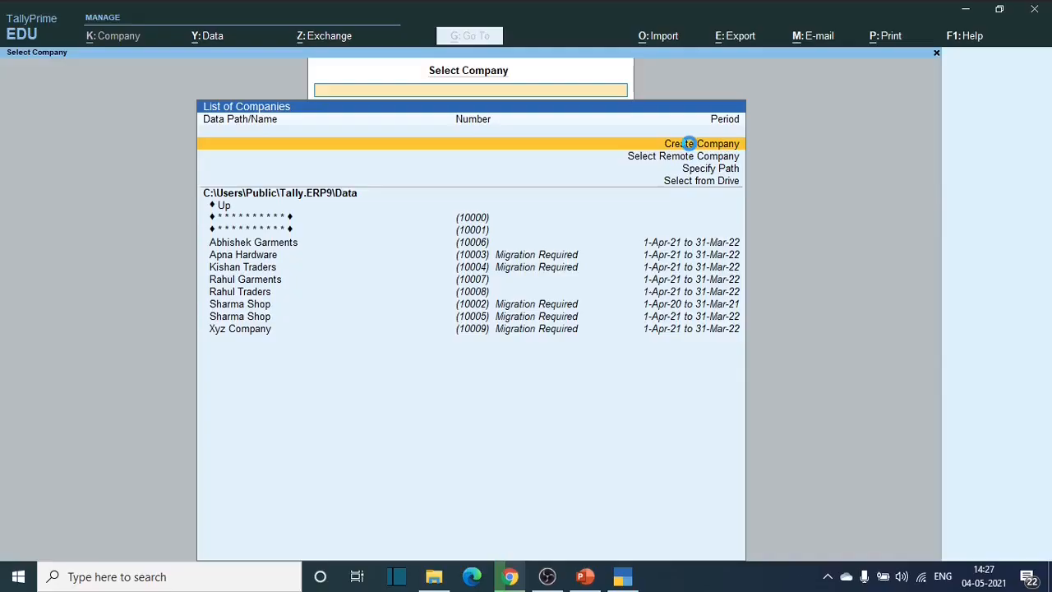
left_click(689, 144)
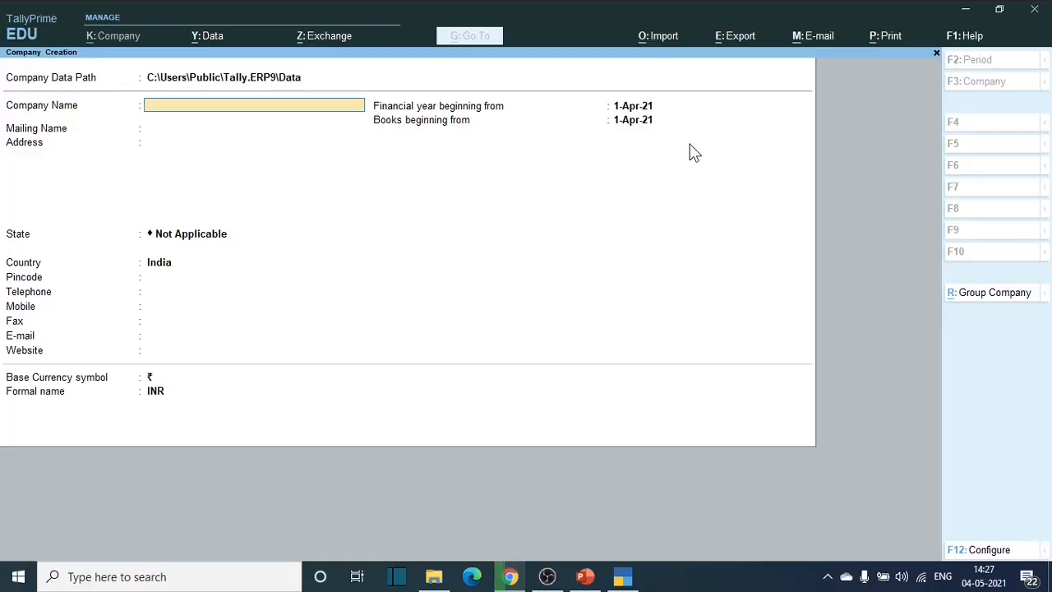
type("Rahul Te")
type("aders")
key("Return")
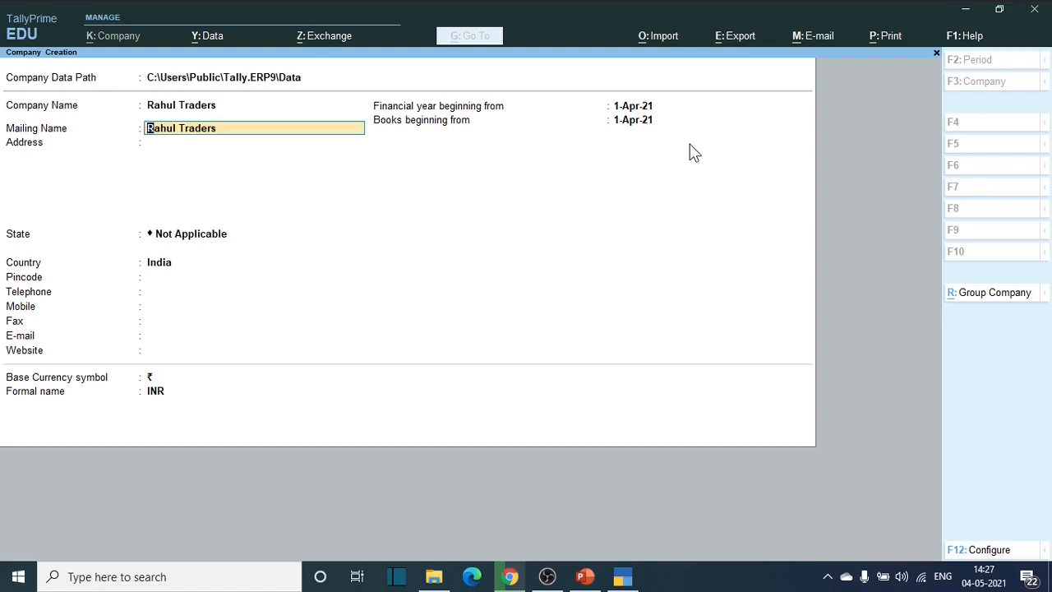
key("Return")
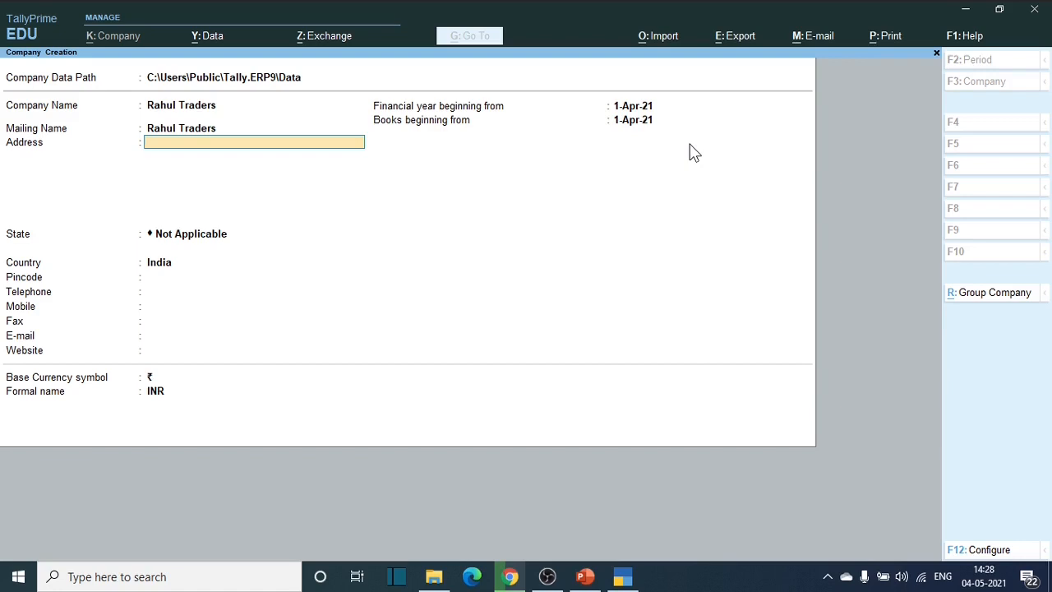
Step: Enter the city in the new company's address and choose Bihar as the state
type("Biharsharif")
key("Return")
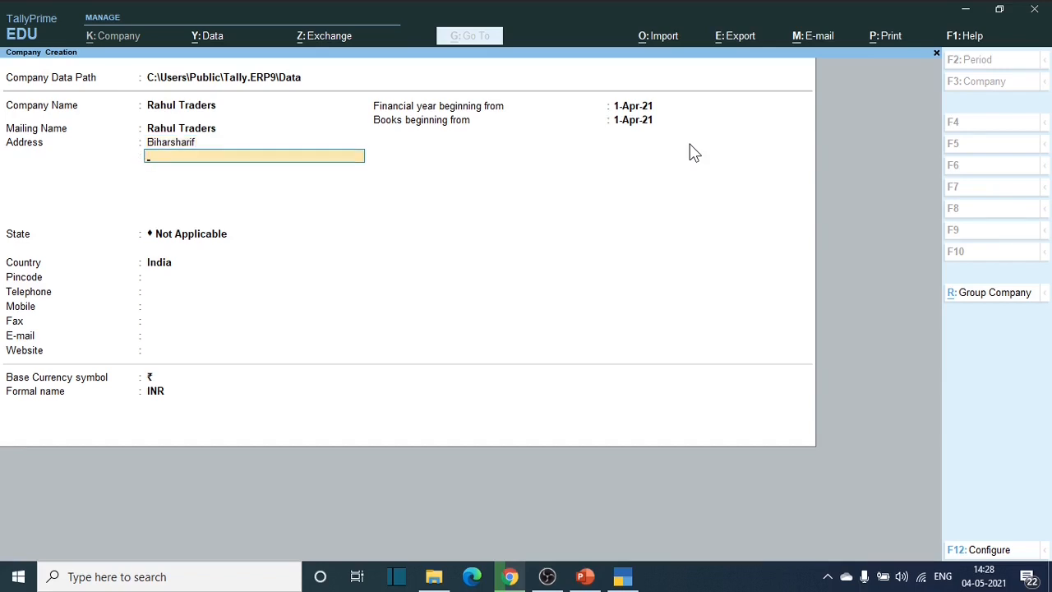
key("Return")
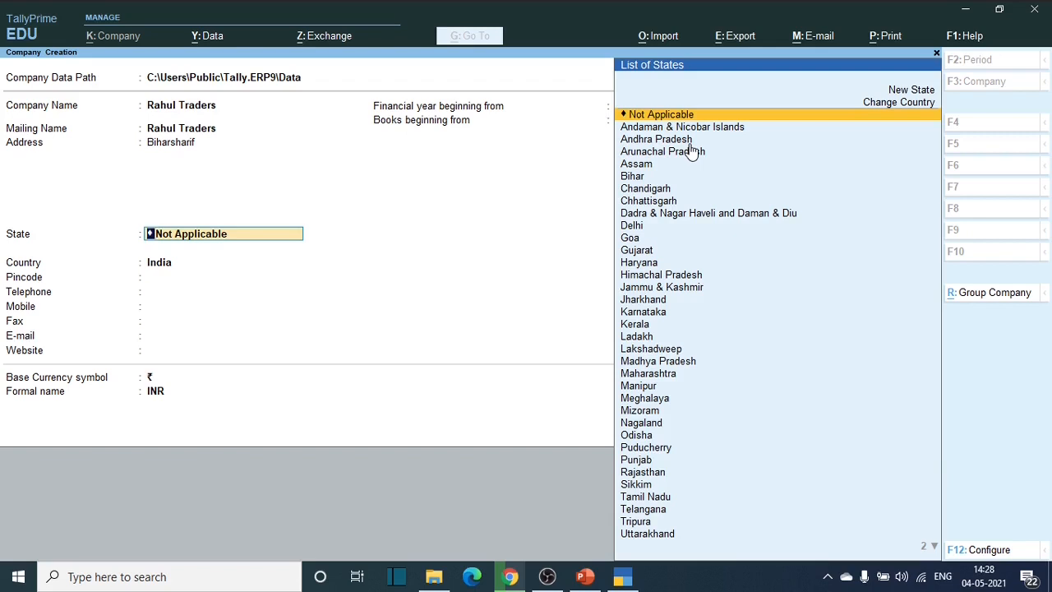
type("B")
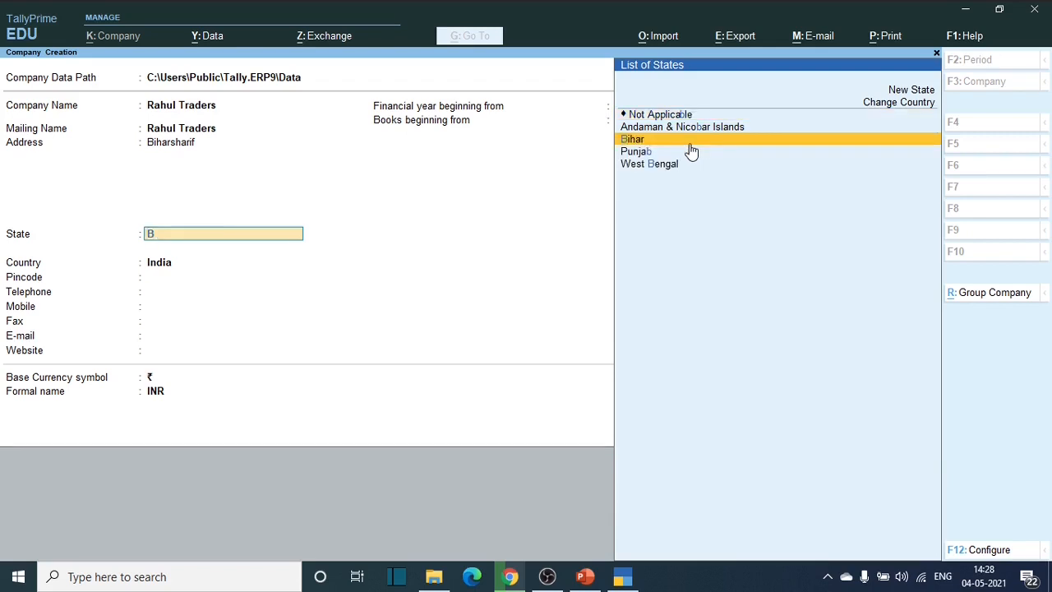
key("Return")
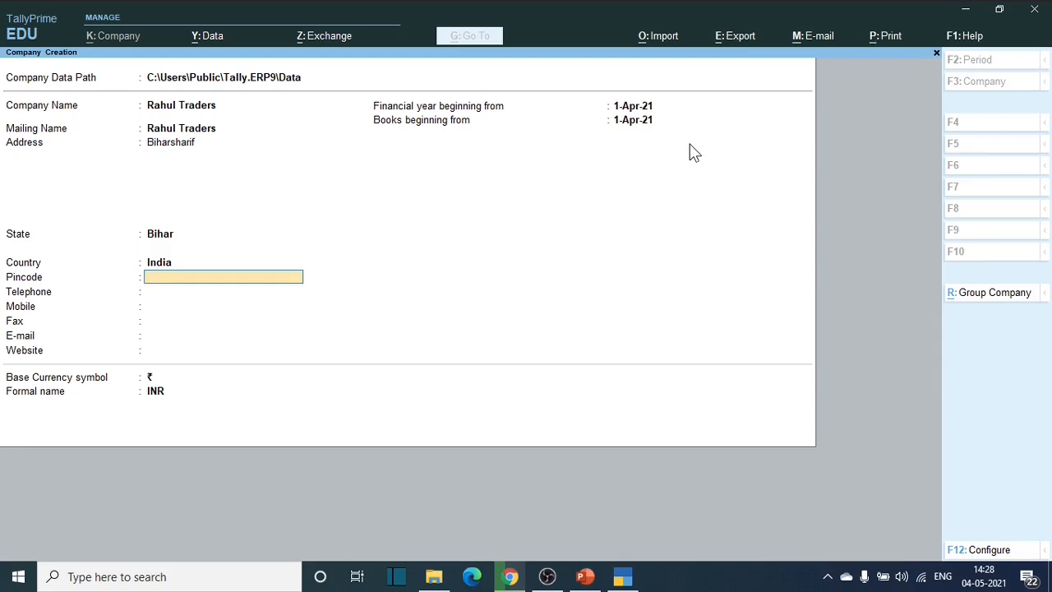
Step: Enter the company's pincode, leave telephone and mobile blank, and save the new company
type("80310")
key("Return")
key("Return")
key("Return")
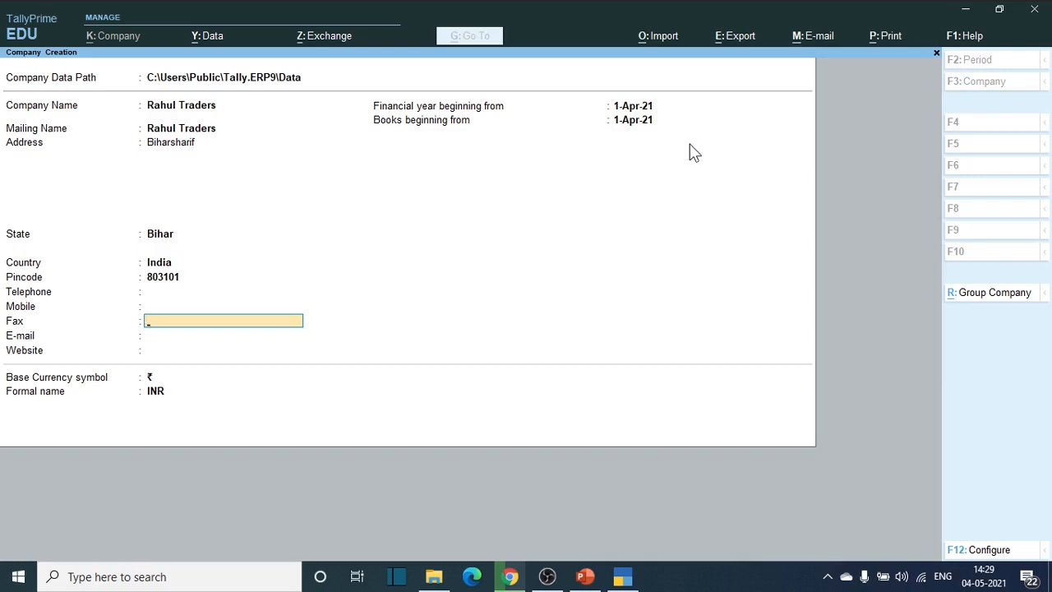
key("ctrl+a")
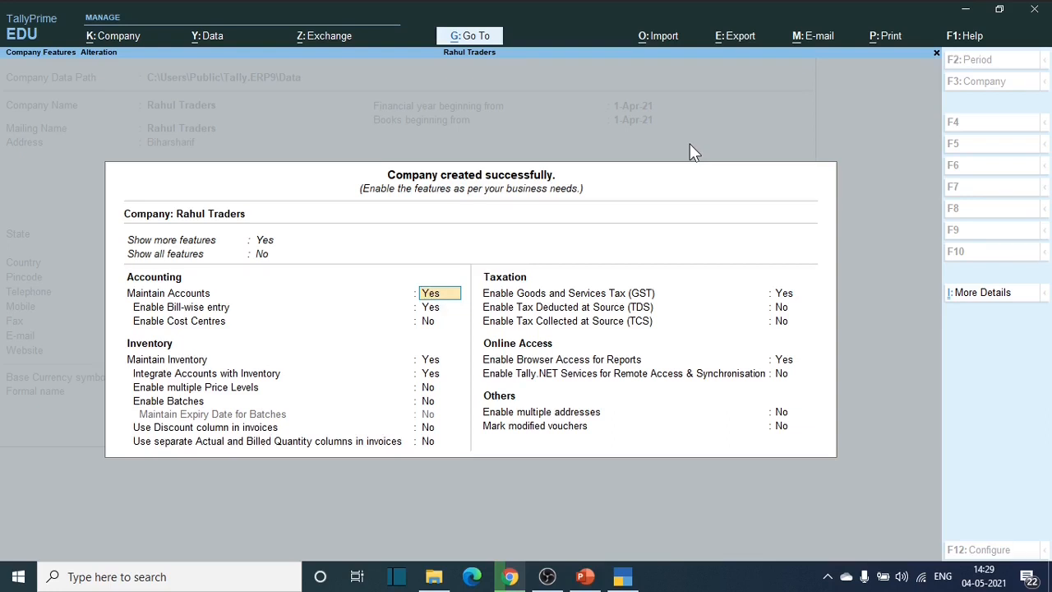
Step: Quit the company features screen without saving feature changes
key("BackSpace")
key("Escape")
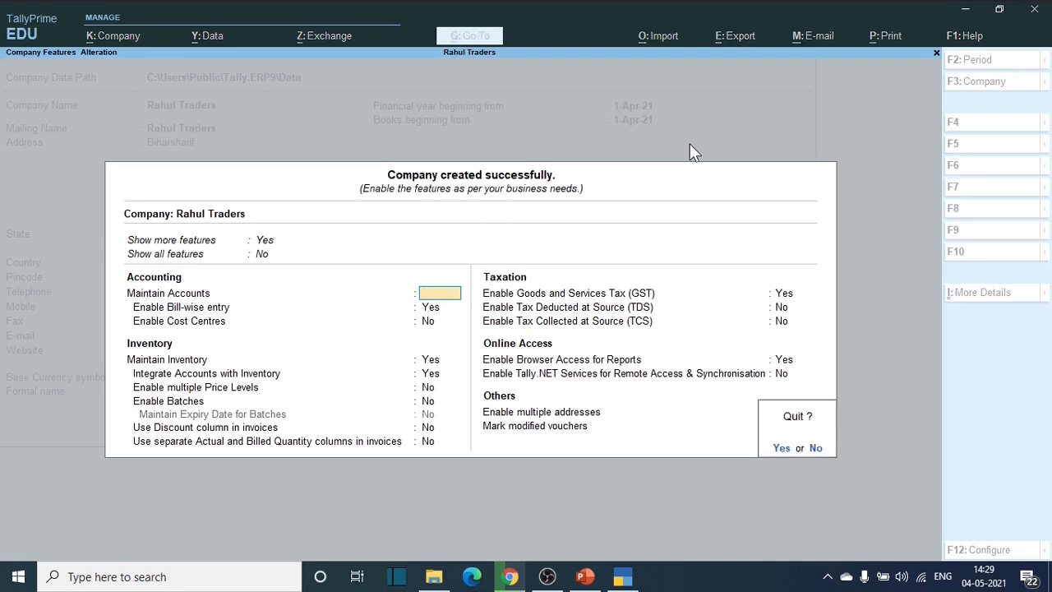
key("y")
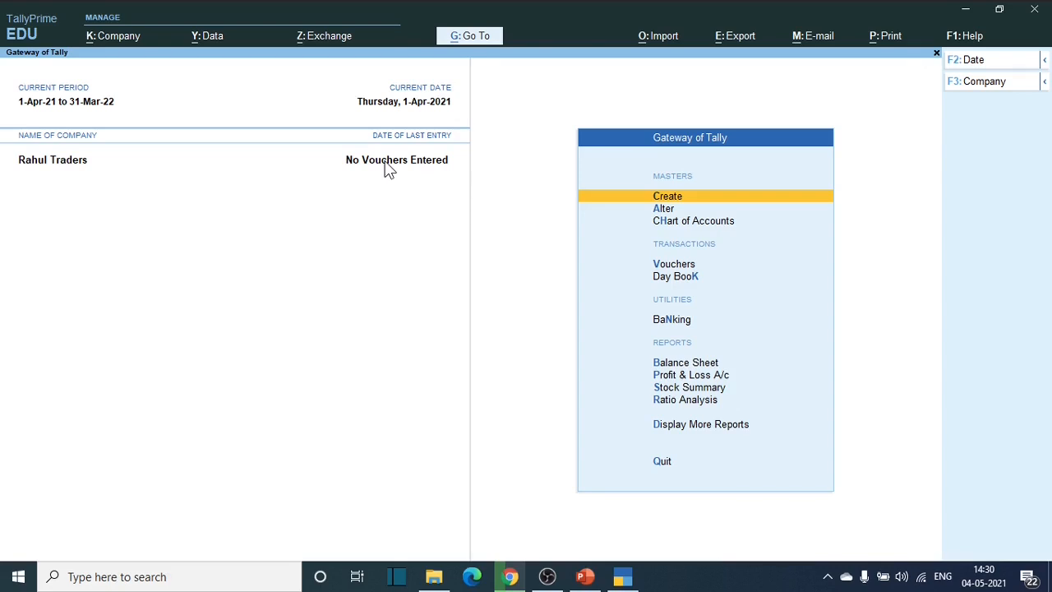
Step: Open the Rahul Traders company for alteration and go through its detail fields as far as Fax
left_click(123, 37)
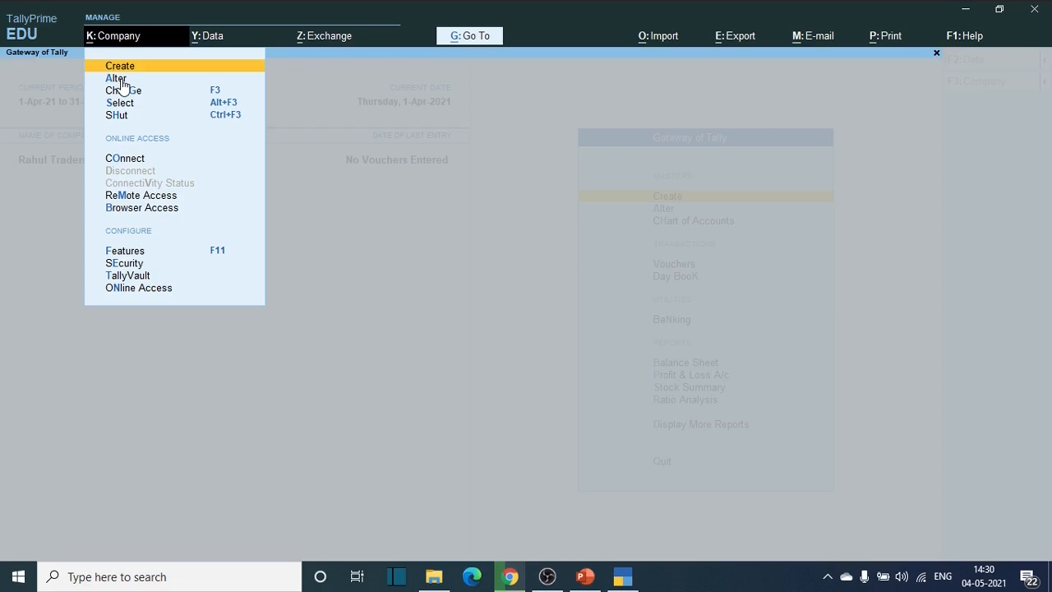
left_click(119, 79)
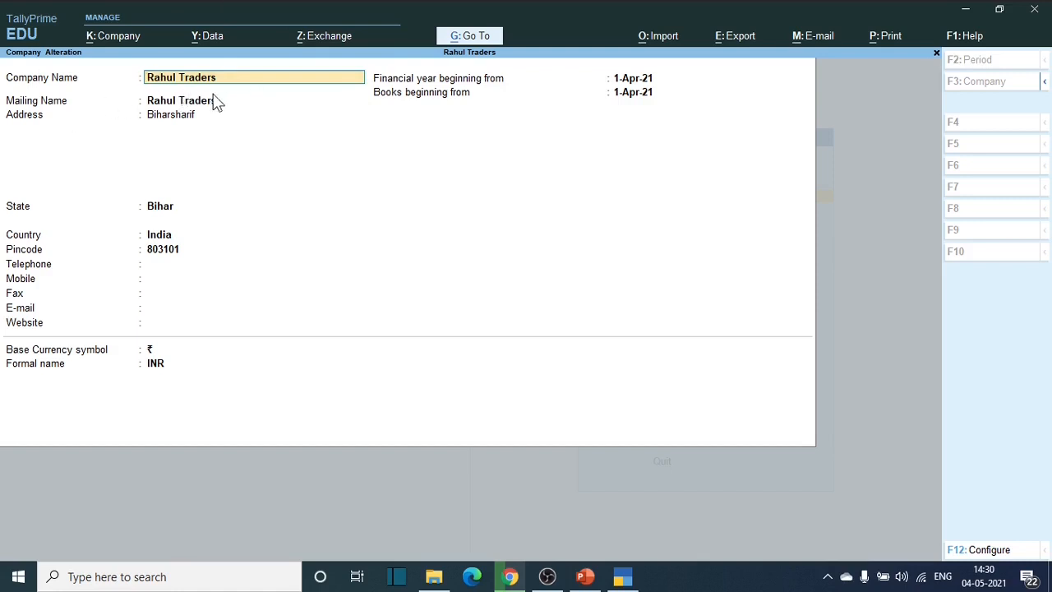
key("Return")
key("Return")
key("Return")
key("Return")
key("Return")
key("Return")
key("Return")
key("Return")
key("Return")
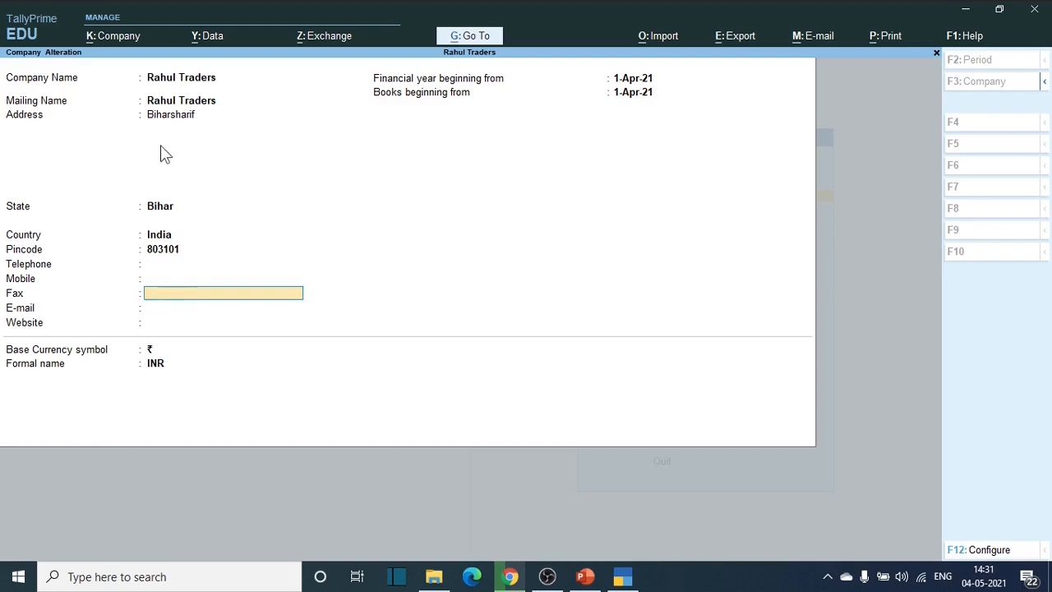
Step: Add the district name as a second line of the company's address and save the alteration
key("Up")
key("Up")
key("Up")
key("Up")
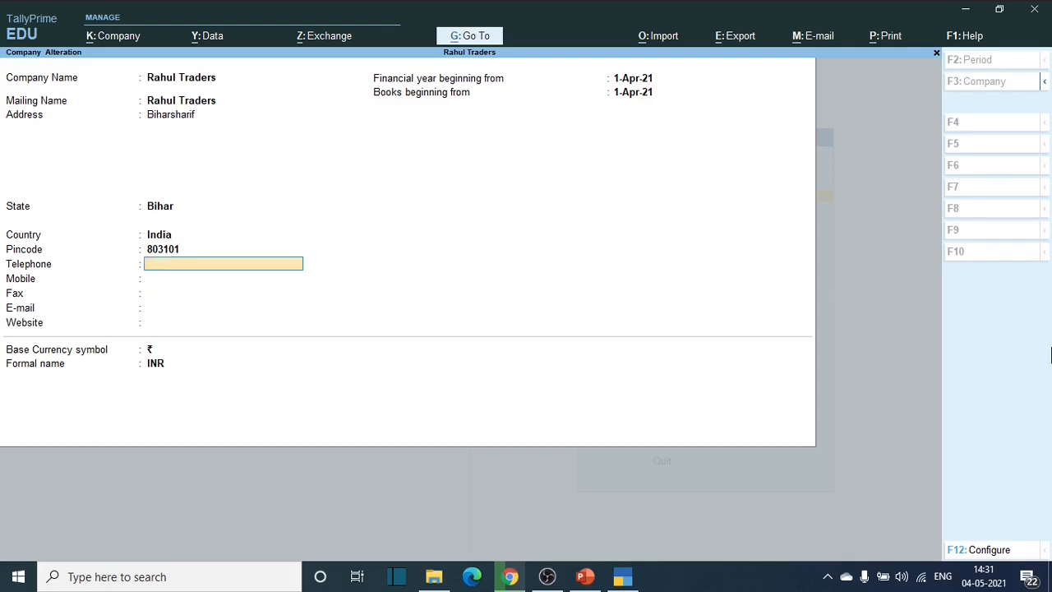
key("Up")
key("Up")
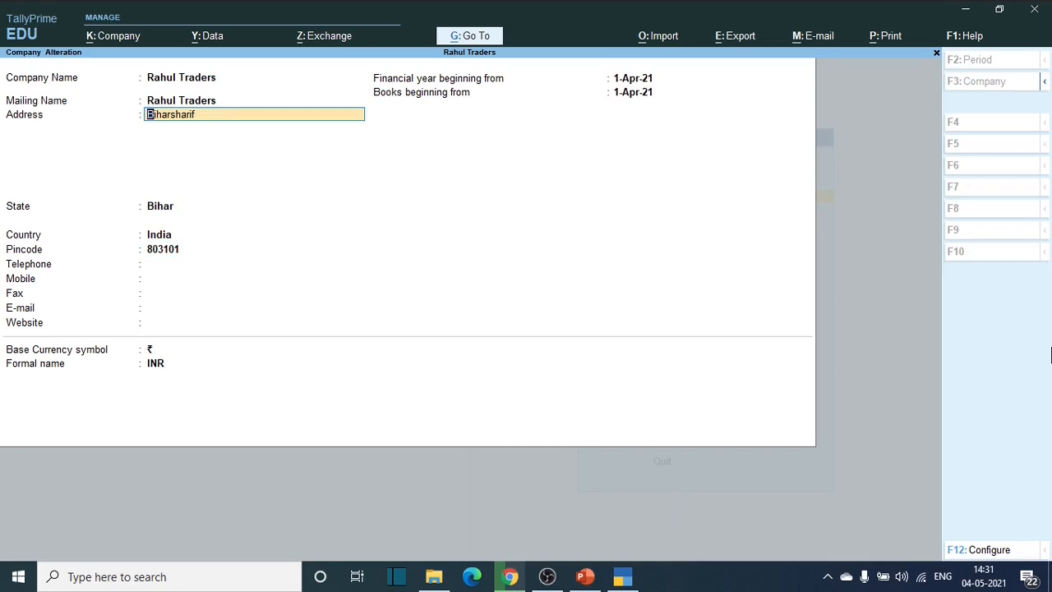
key("Return")
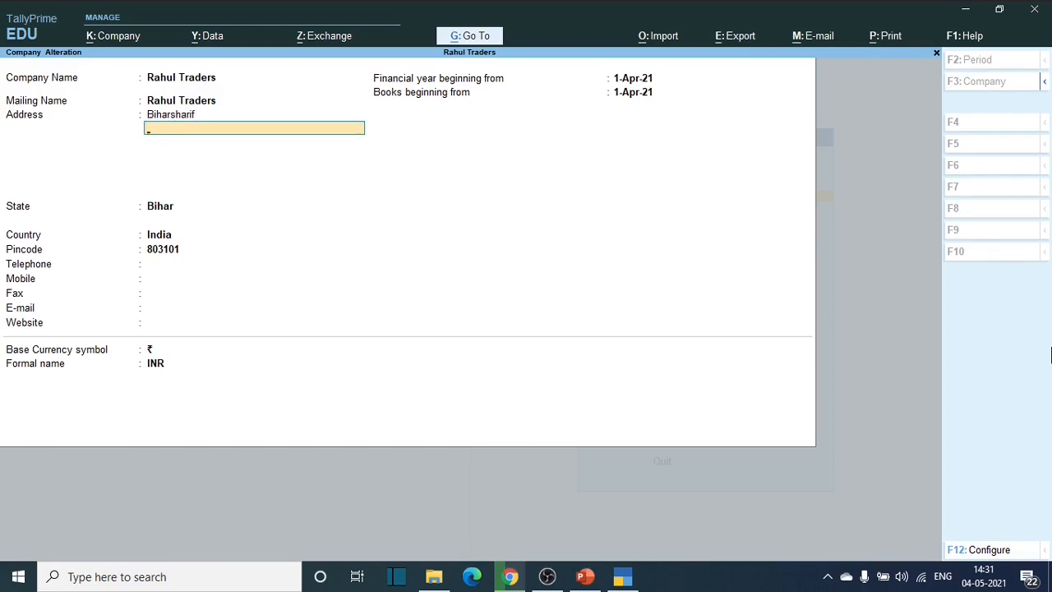
type("NA")
key("BackSpace")
type("alanda")
key("ctrl+a")
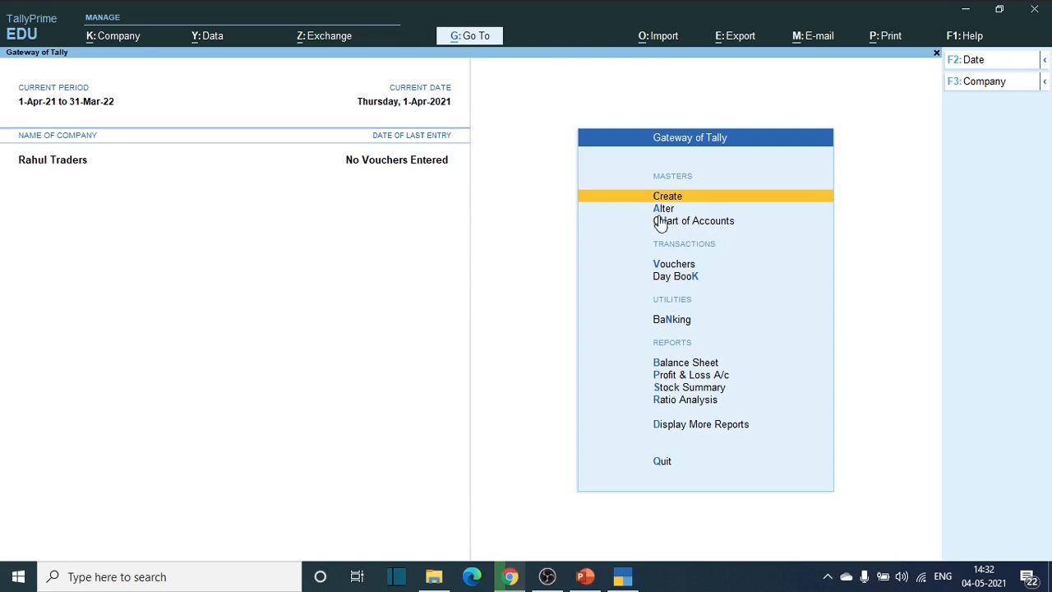
Step: Examine the master alteration list, the company management commands, and the change and shut company options
key("a")
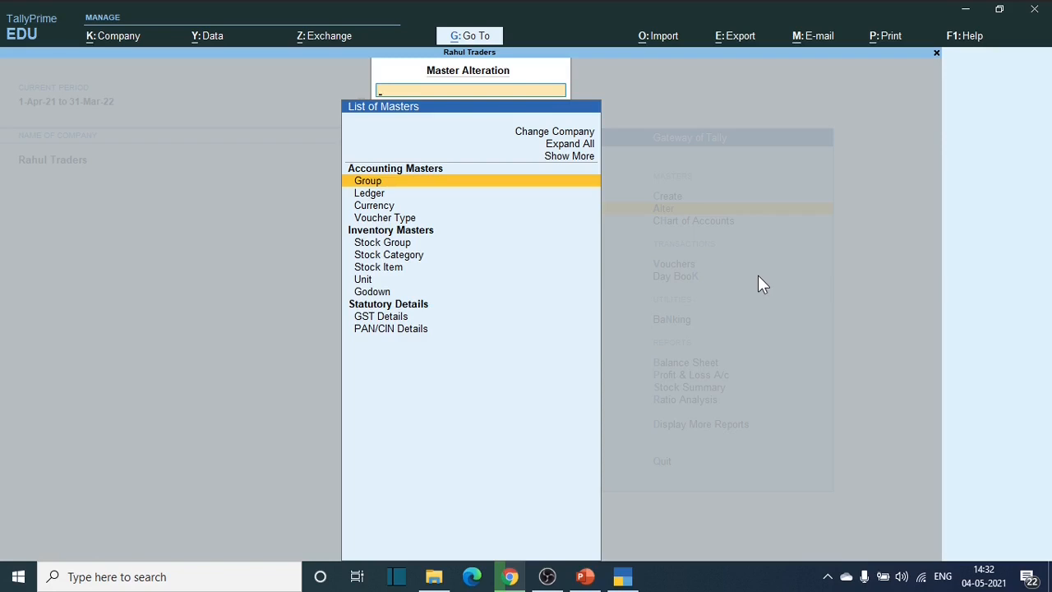
key("Escape")
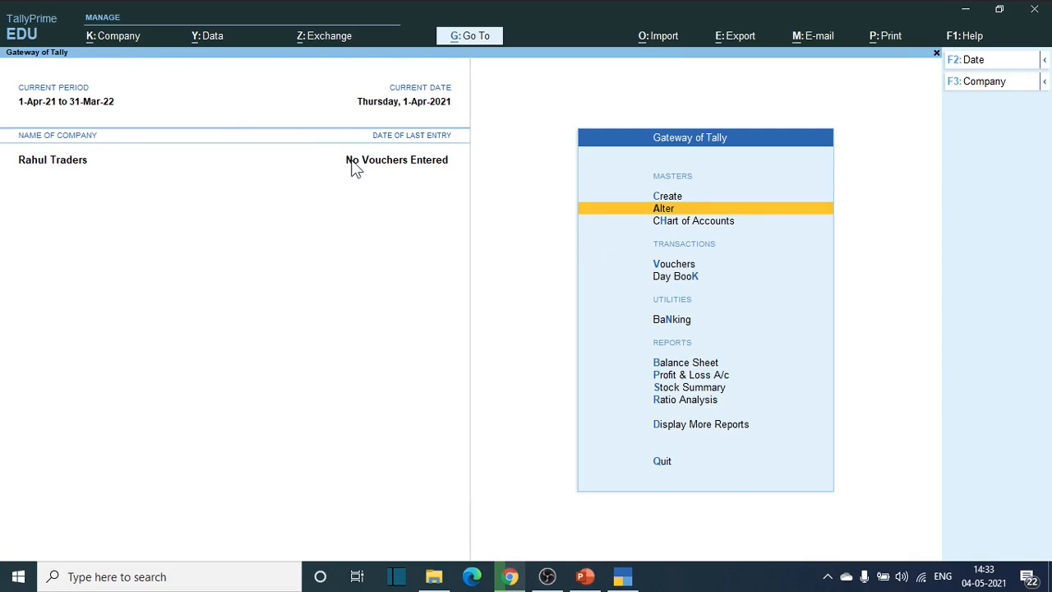
key("alt+k")
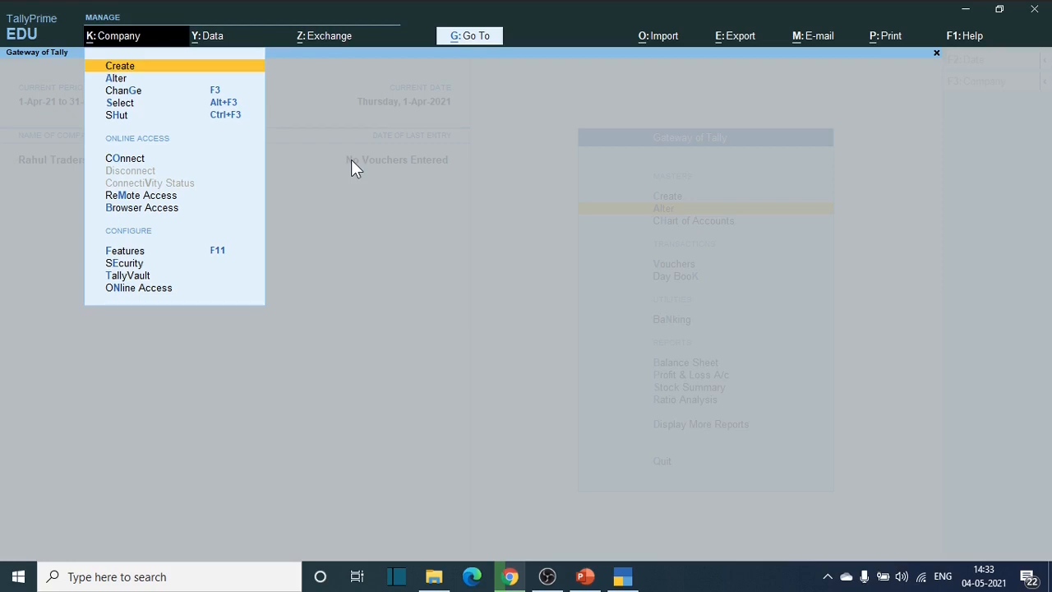
key("Escape")
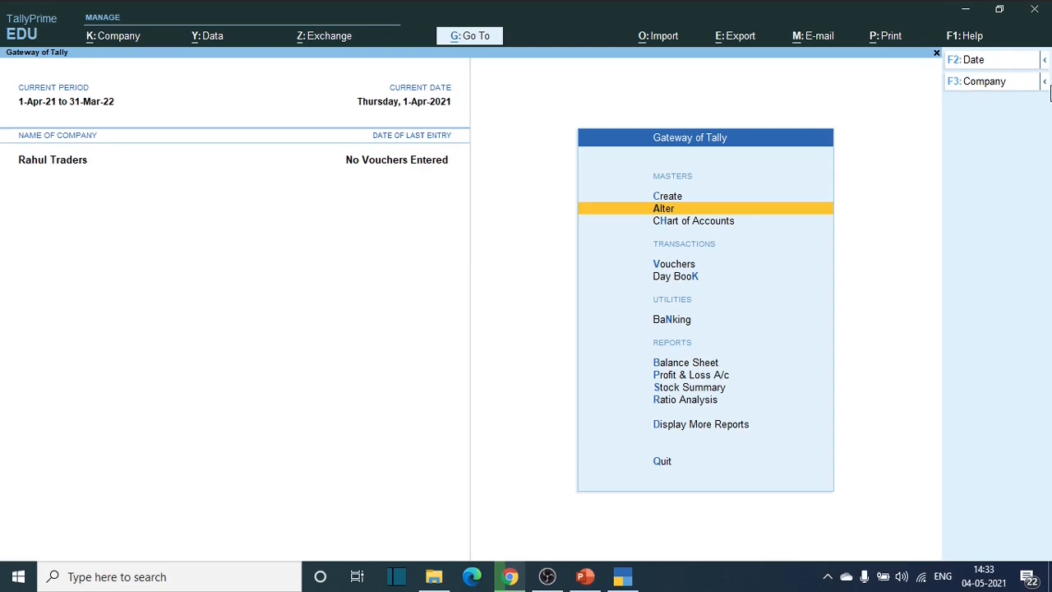
left_click(984, 81)
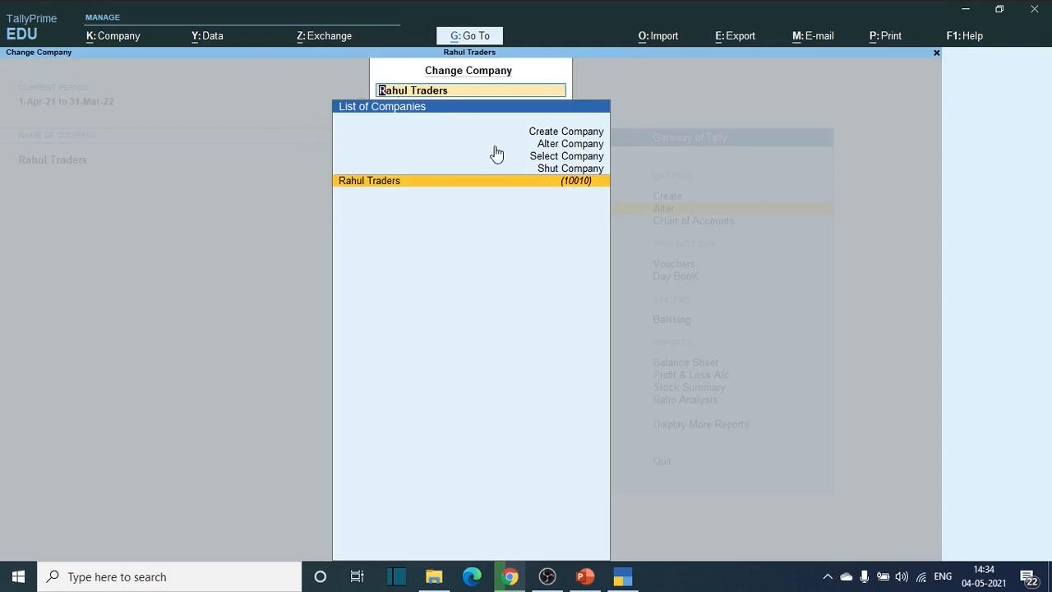
key("Return")
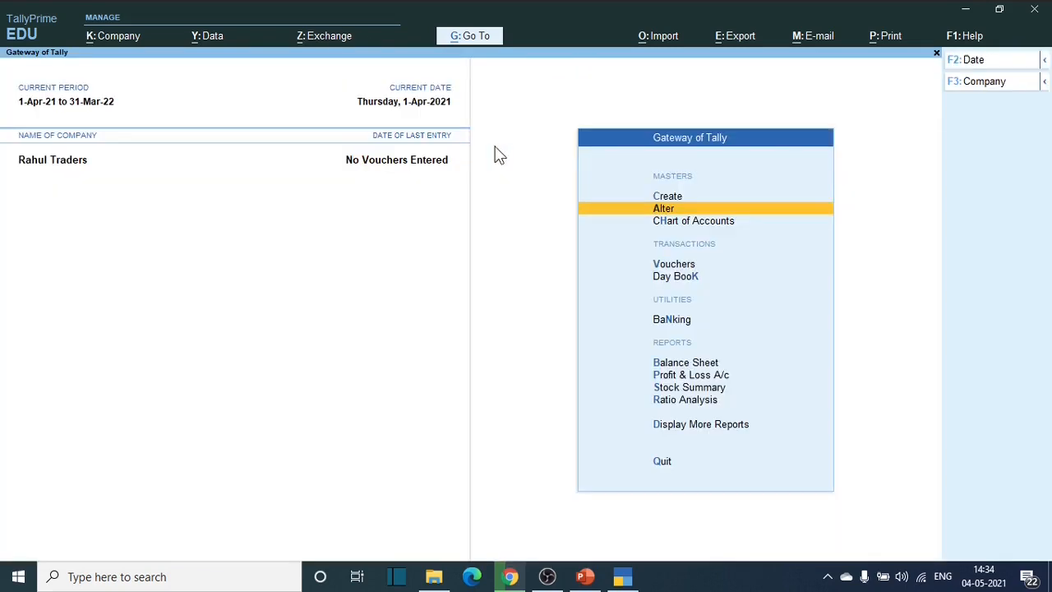
left_click(1042, 86)
key("alt")
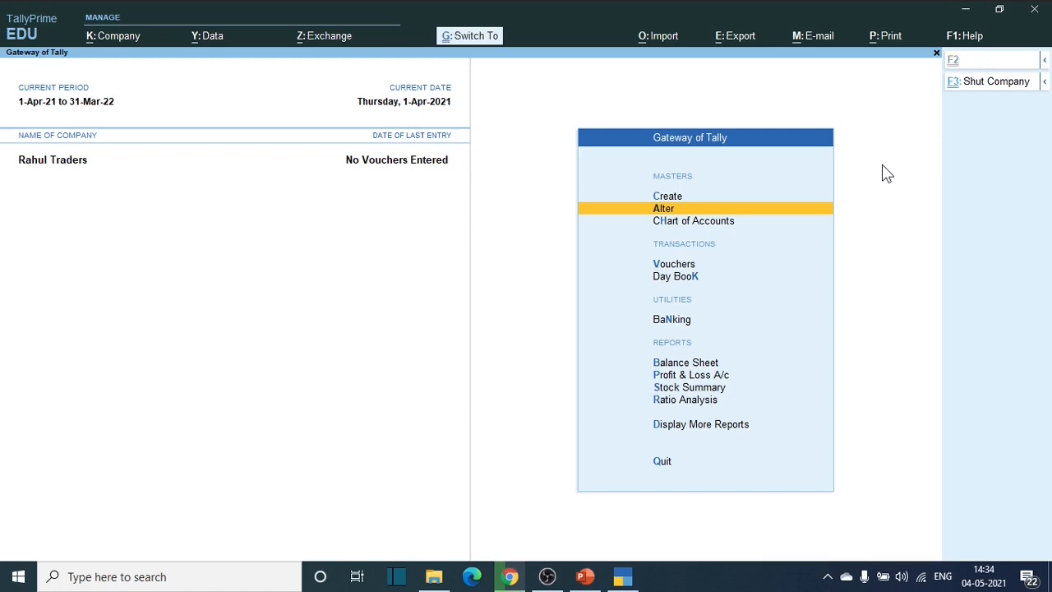
Step: Shut the Rahul Traders company and reopen Rahul Traders (10010) from the list of companies
key("alt+F3")
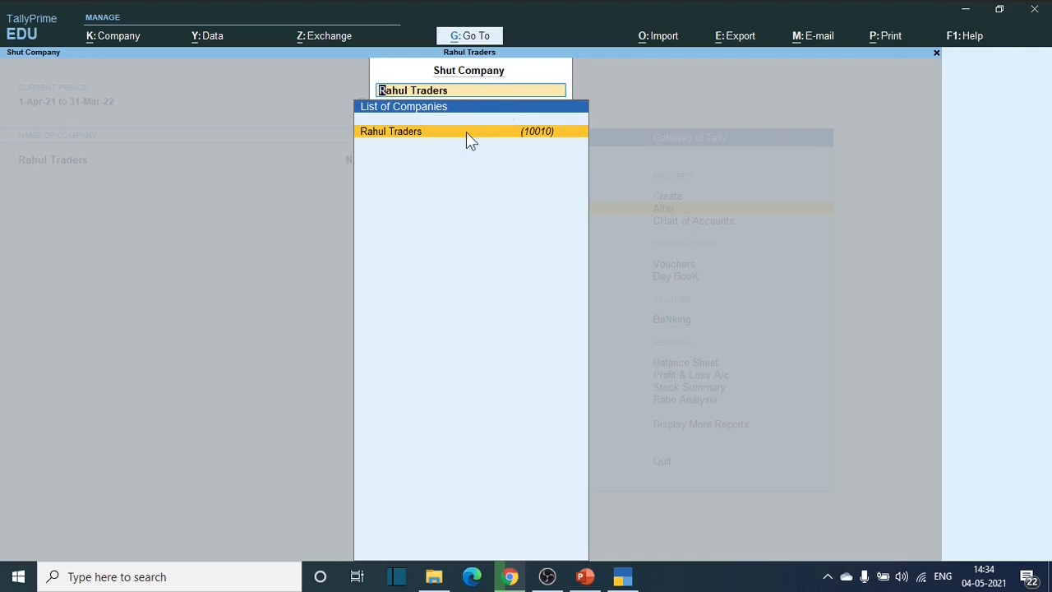
key("Return")
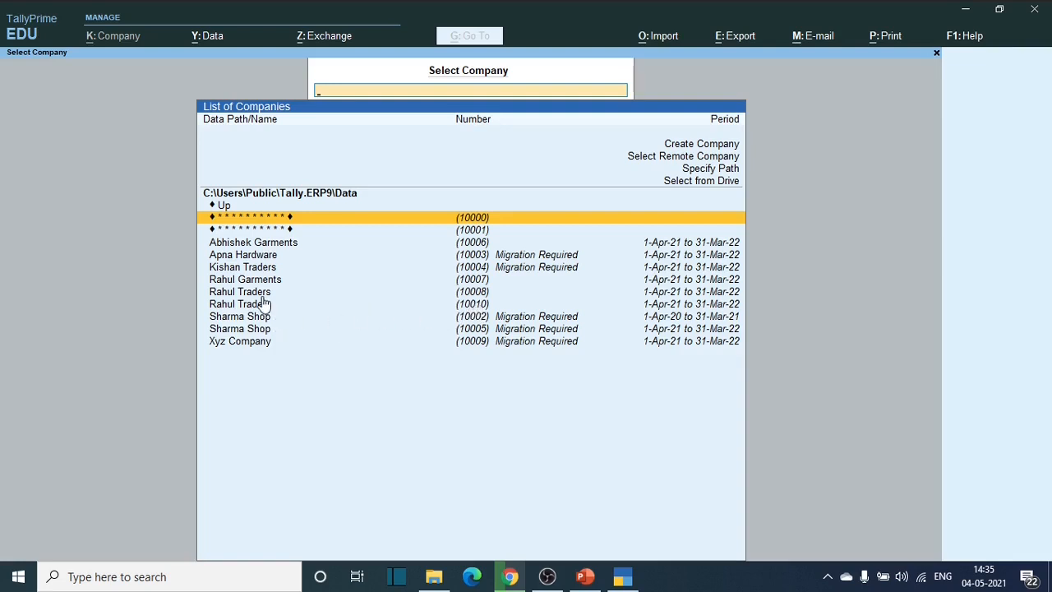
left_click(466, 306)
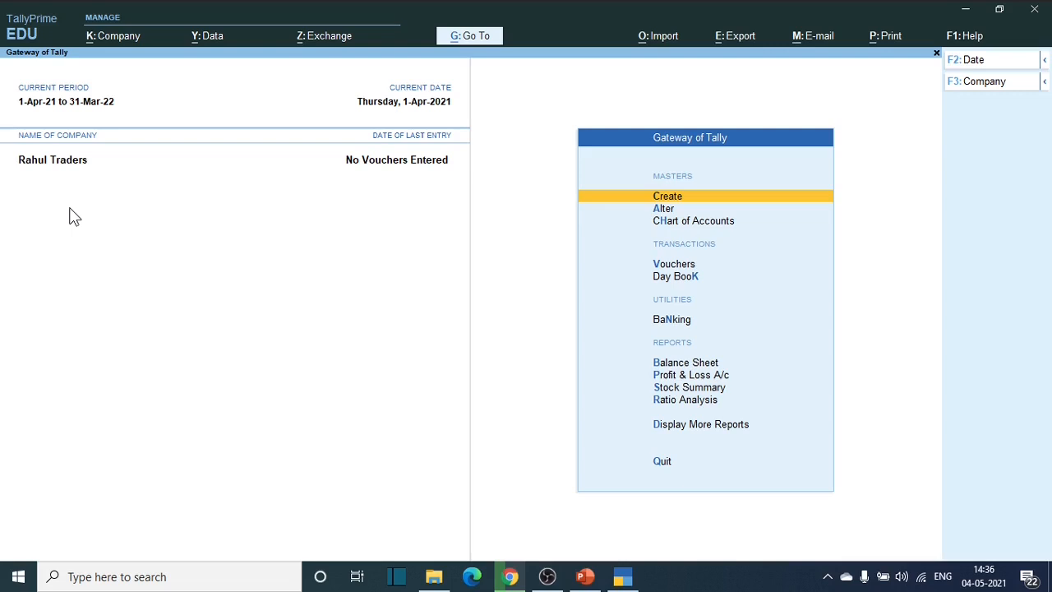
Step: Shut Rahul Traders again using the company management commands, and select Rahul Traders (10010) to load it back
left_click(122, 41)
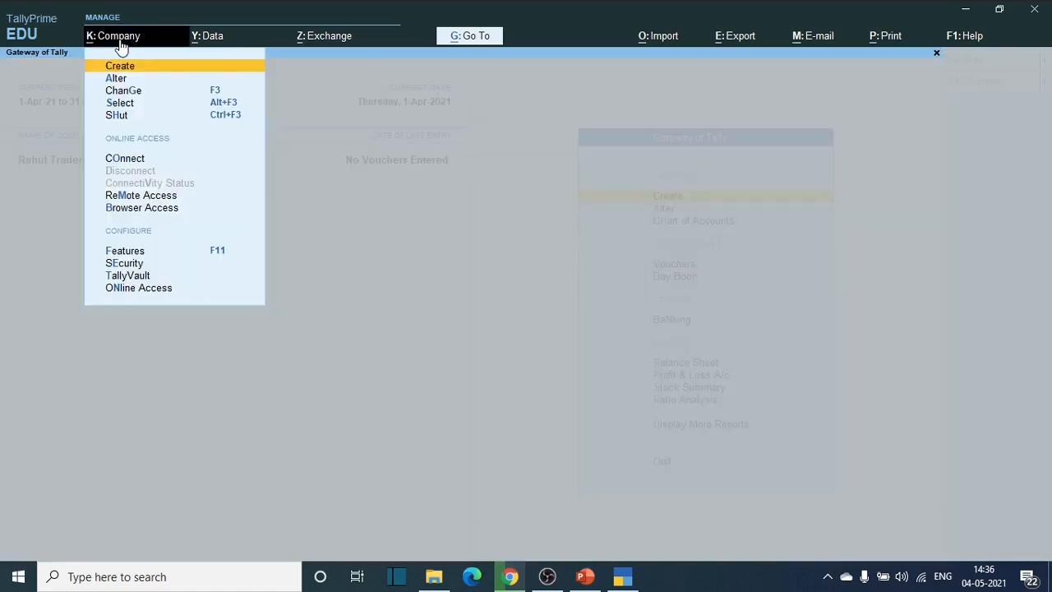
left_click(116, 115)
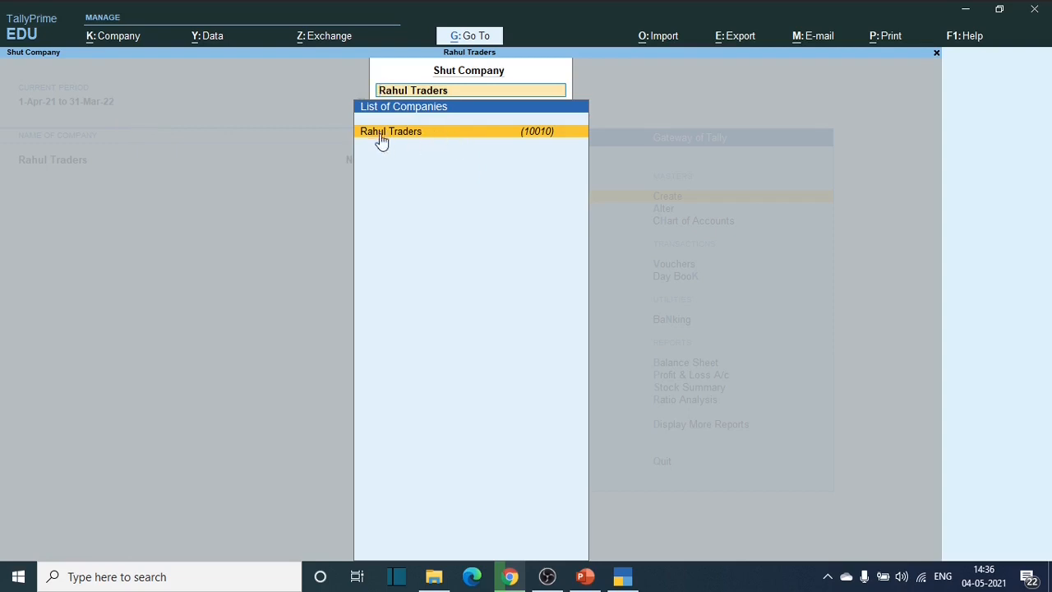
left_click(410, 132)
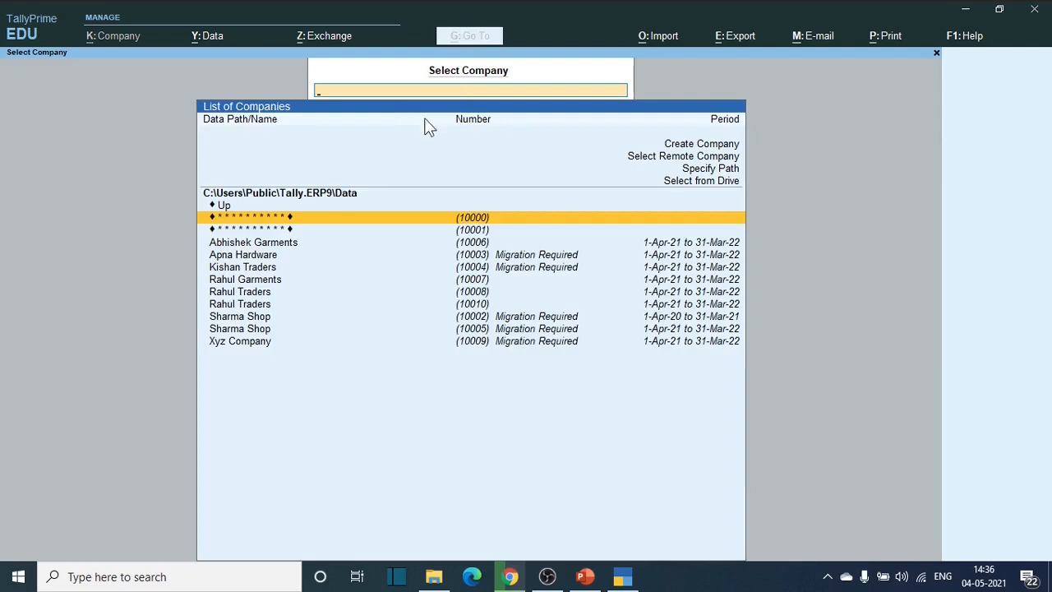
left_click(255, 305)
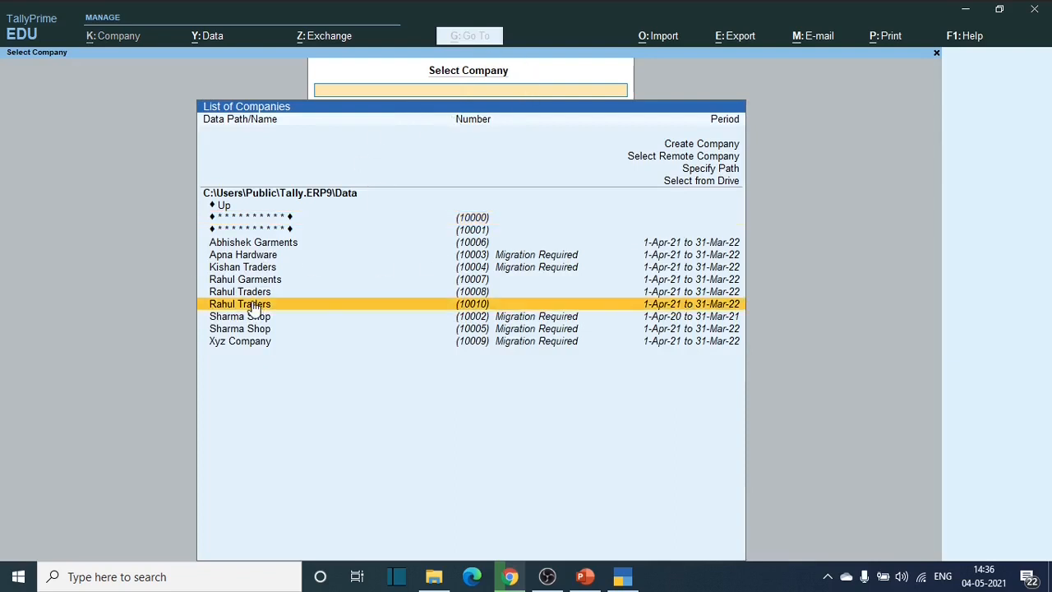
left_click(321, 307)
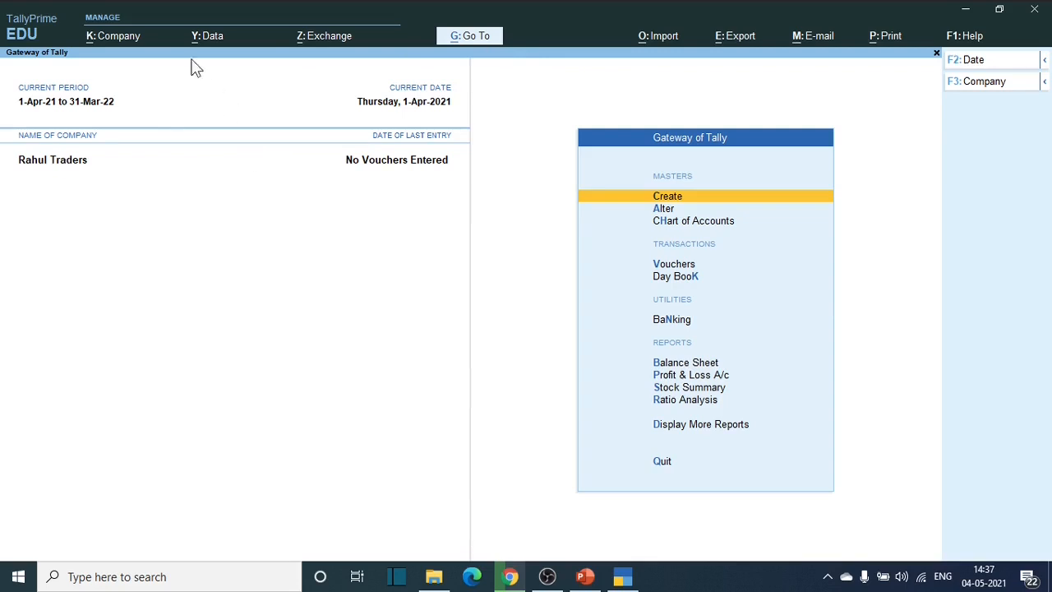
Step: Open the loaded Rahul Traders company for alteration and delete it, accepting the deletion
left_click(123, 37)
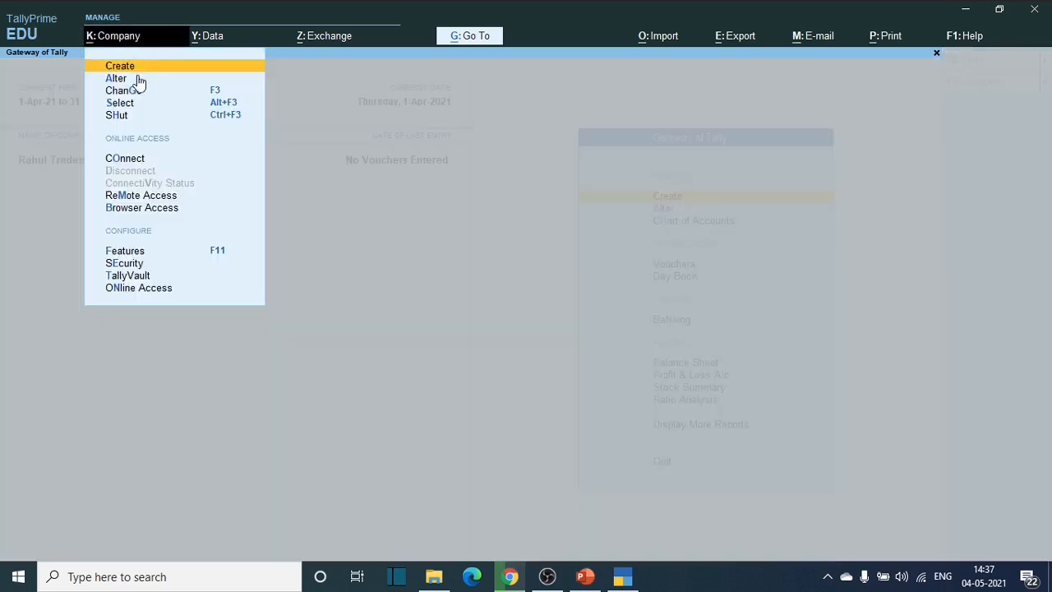
left_click(116, 79)
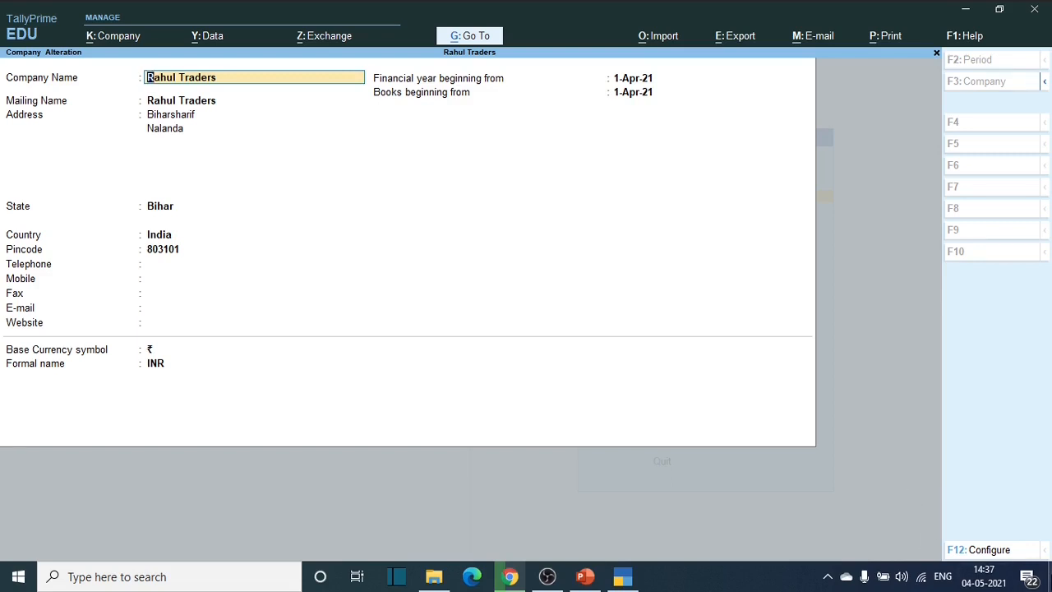
key("alt+d")
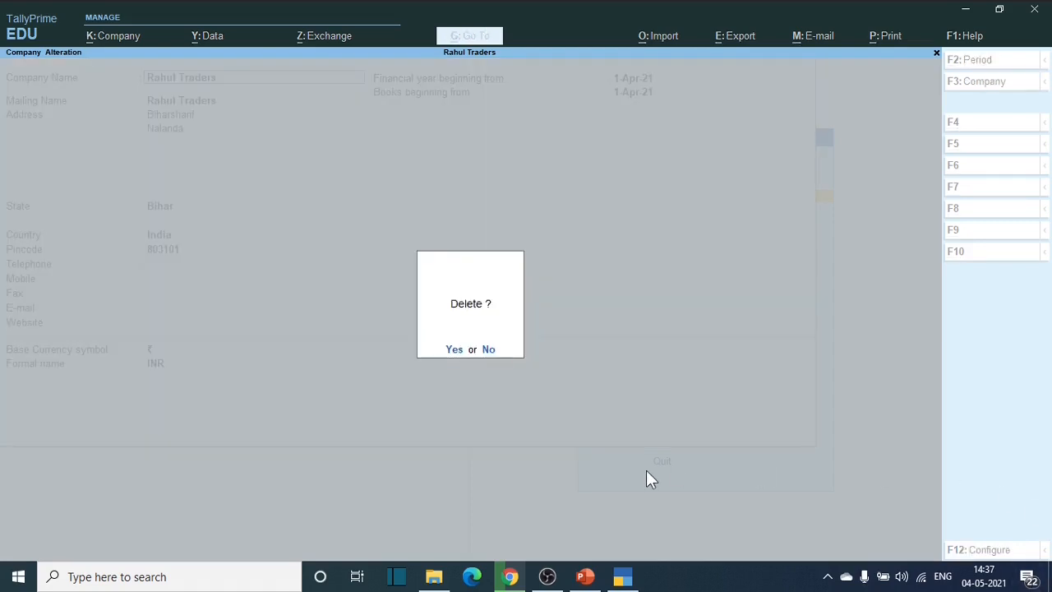
left_click(451, 351)
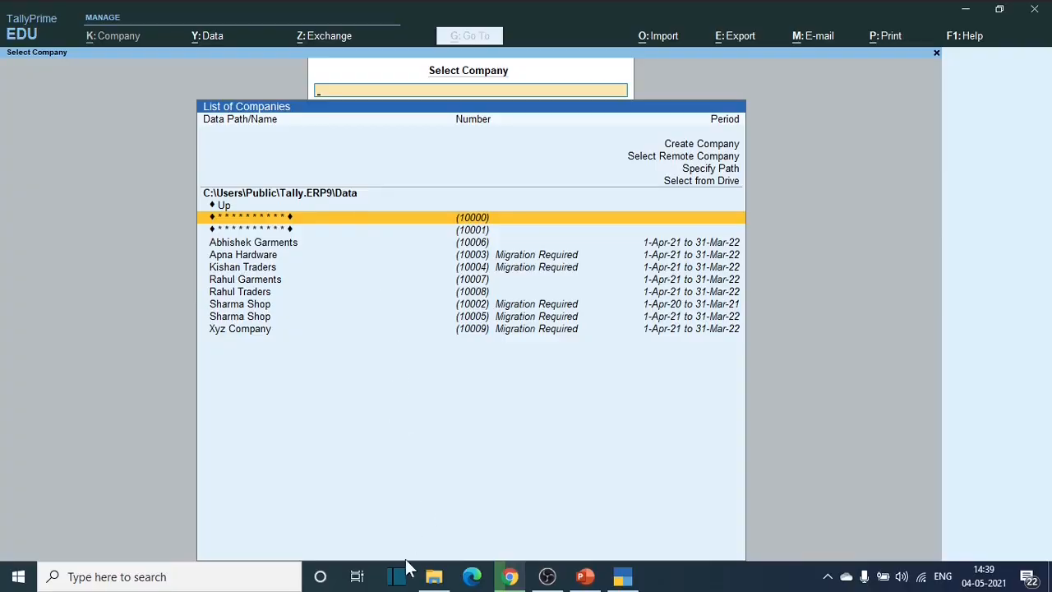
Step: Switch to File Explorer and open the Tally data folder C:\Users\Public\Tally.ERP9\Data
left_click(442, 584)
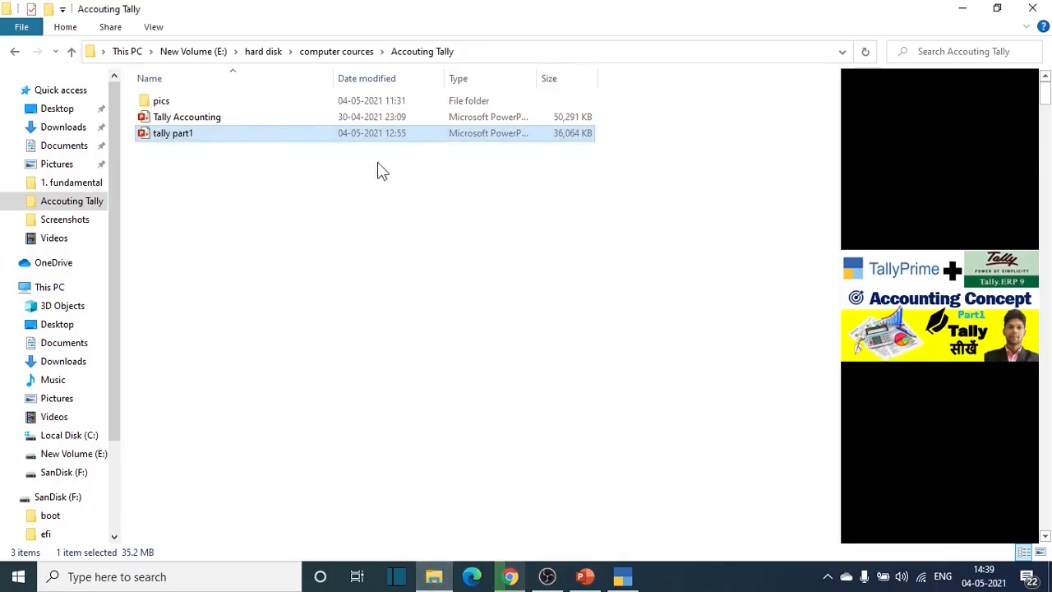
left_click(51, 286)
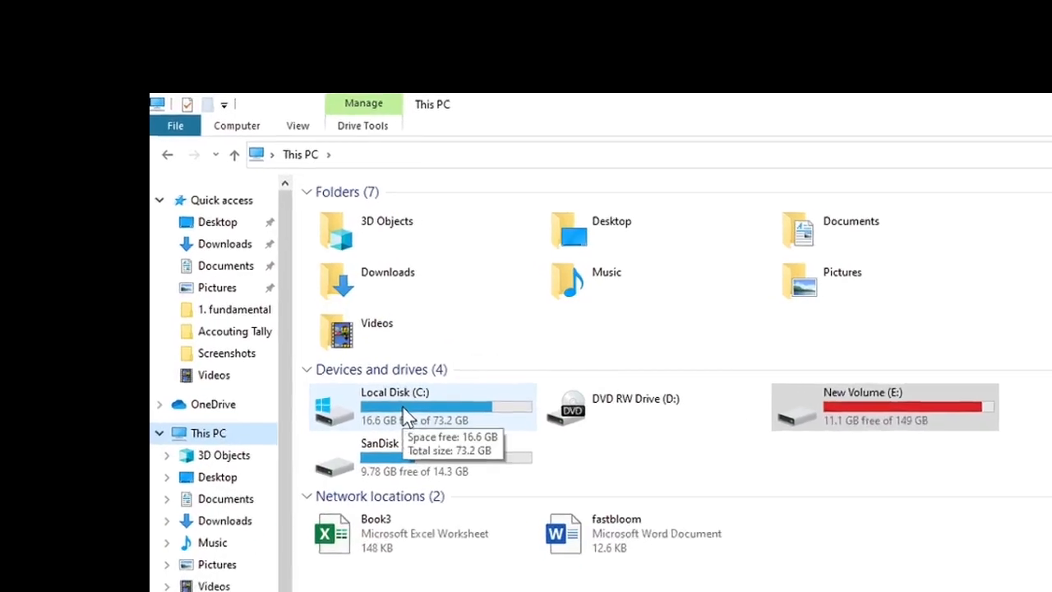
double_click(402, 407)
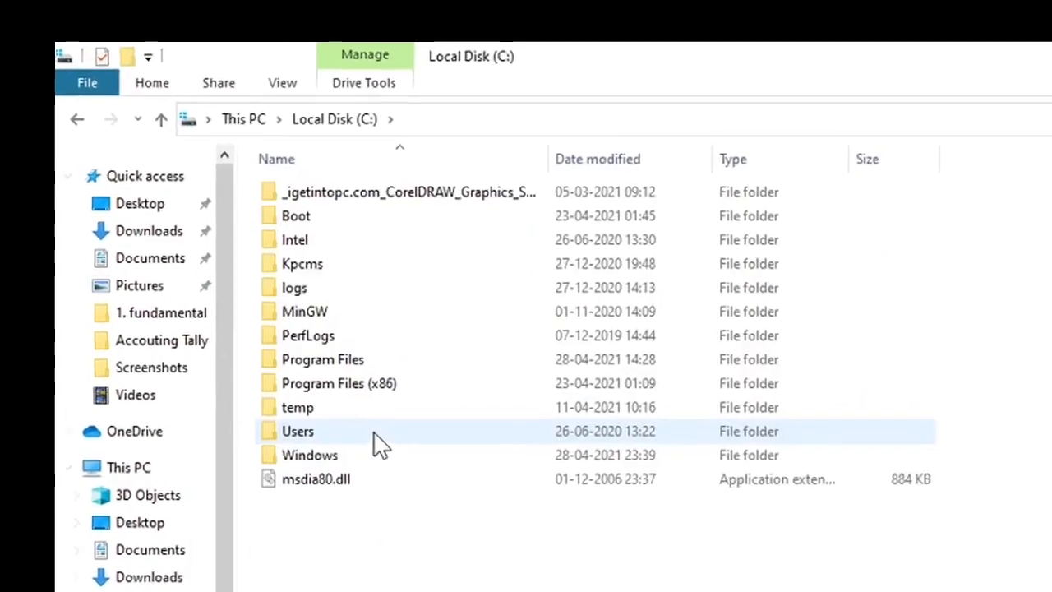
double_click(355, 449)
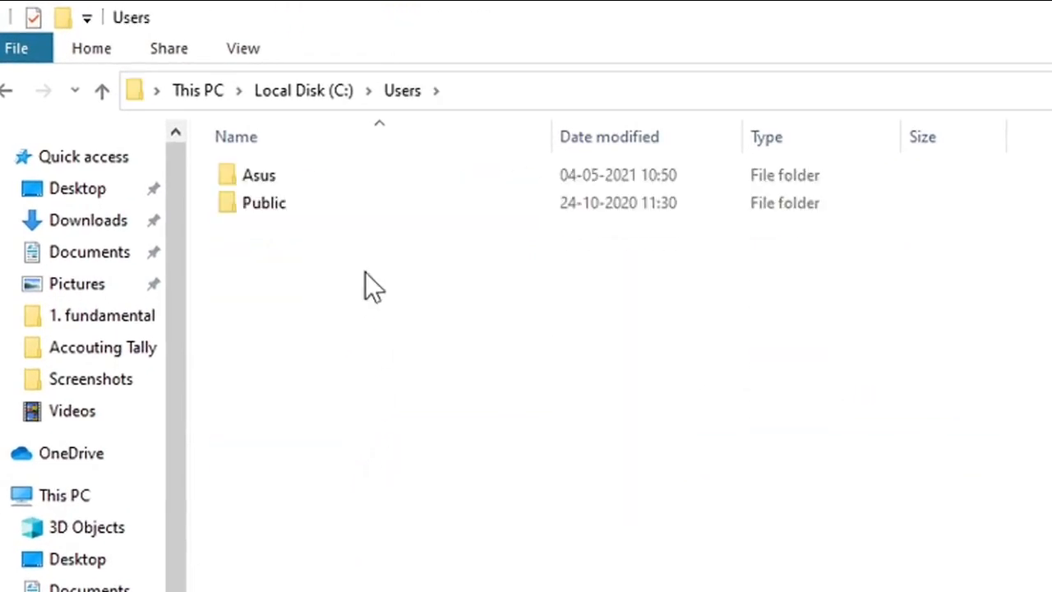
double_click(367, 202)
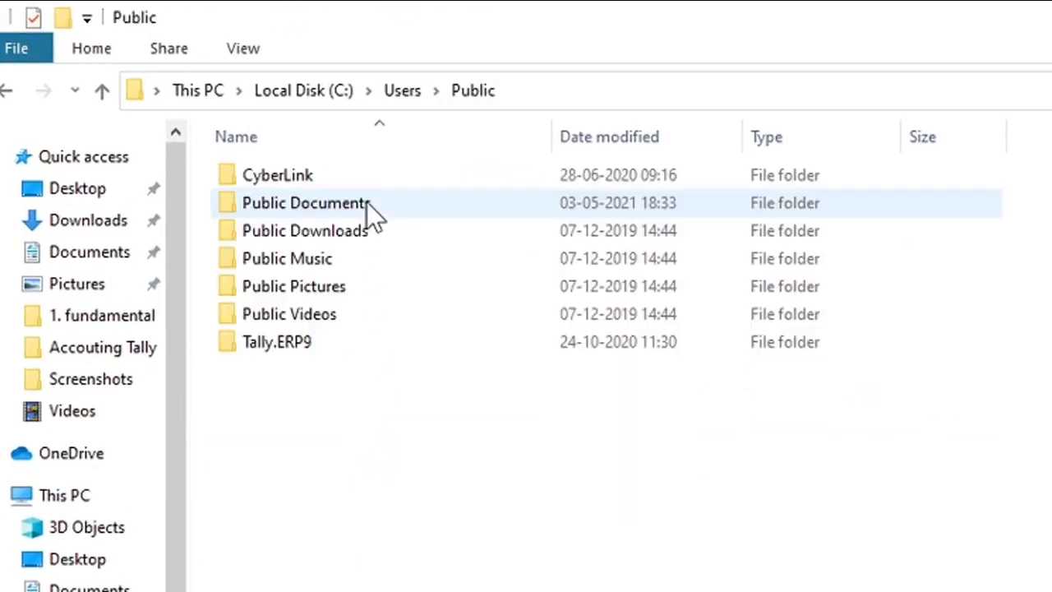
double_click(310, 341)
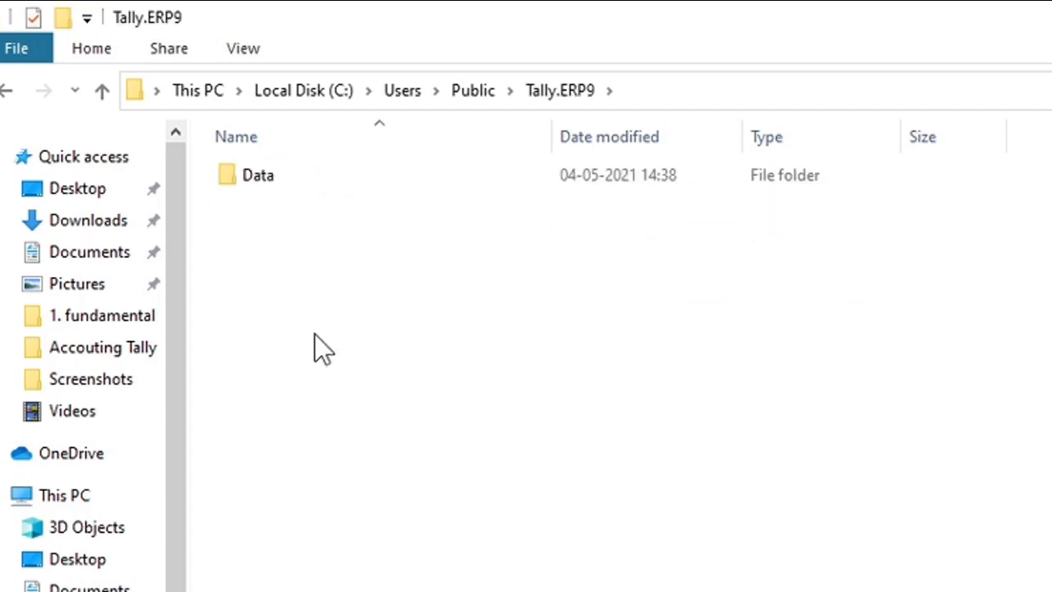
left_click(297, 181)
double_click(297, 180)
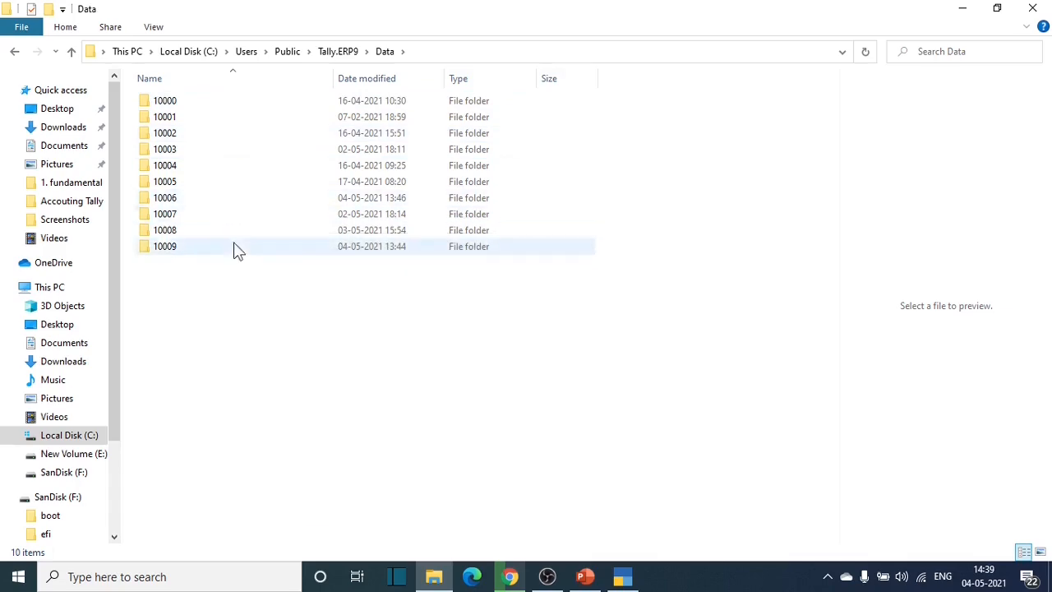
Step: Compare TallyPrime's list of companies with the numbered folders in the Tally data folder
left_click(622, 578)
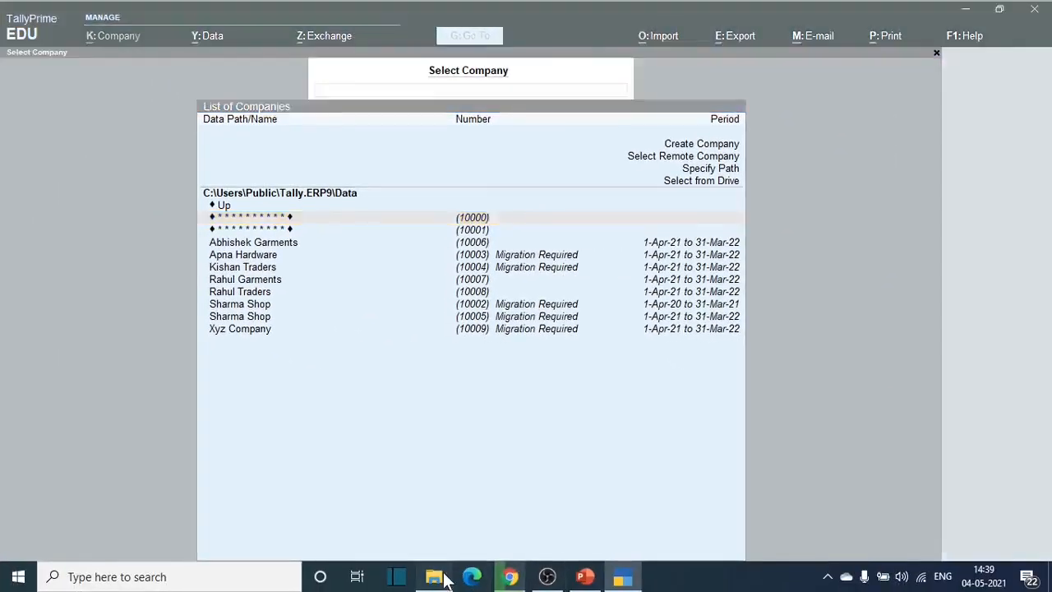
left_click(434, 577)
left_click(383, 327)
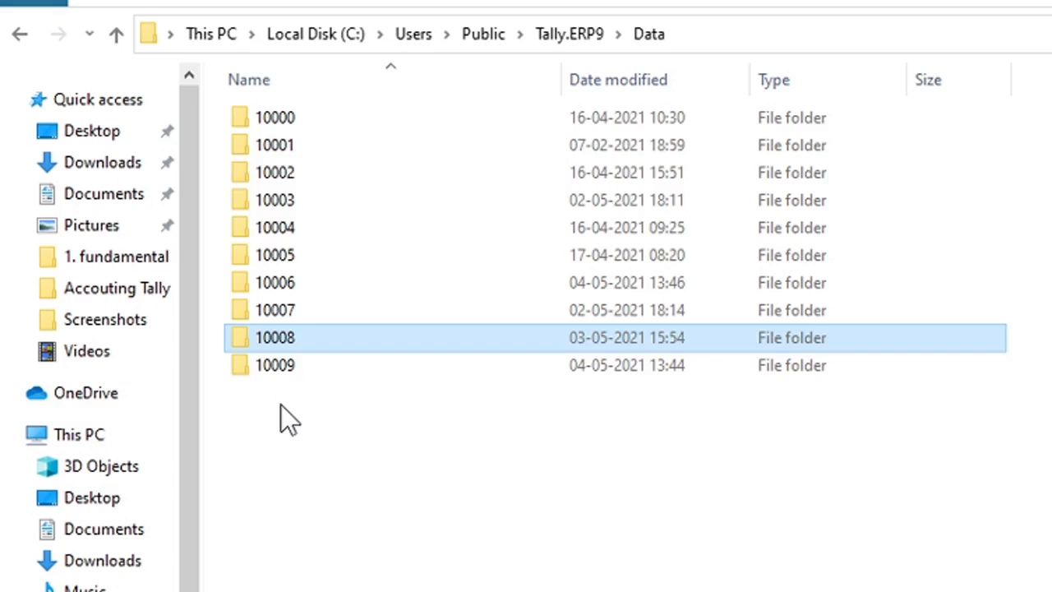
Step: Select all company data folders from 10000 to 10009 and view the file actions available for them
left_click_drag(668, 526, 233, 123)
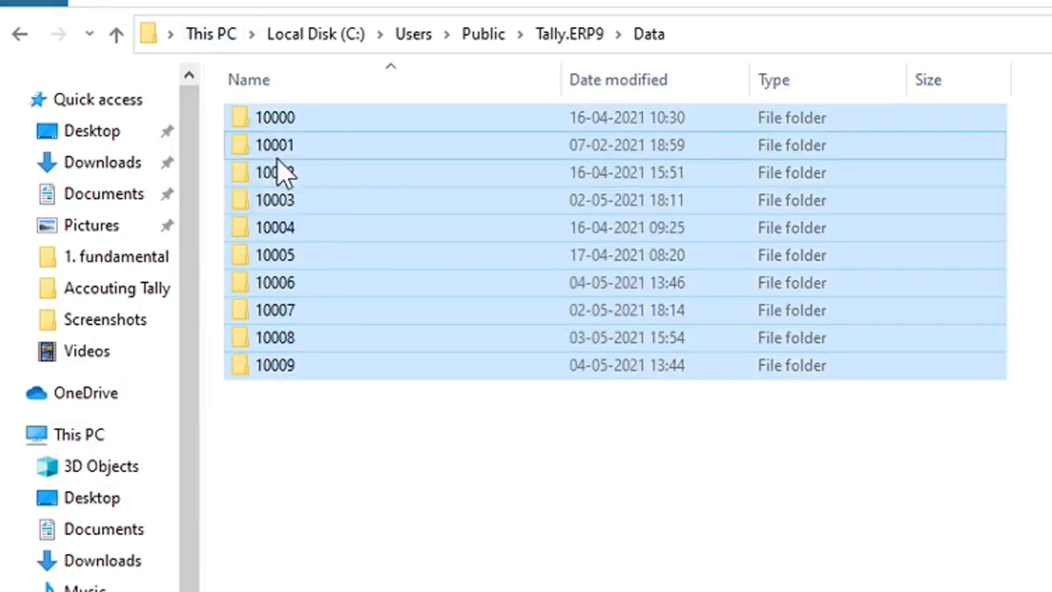
right_click(277, 158)
left_click(240, 474)
left_click(240, 475)
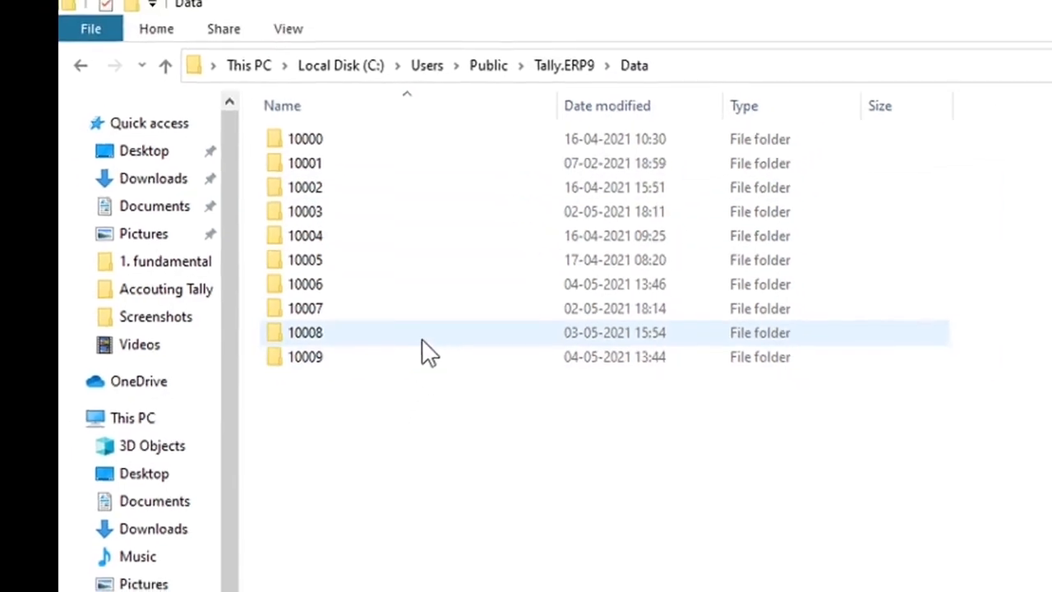
Step: Select data folder 10008 and check its number against the company numbers listed in TallyPrime
left_click(417, 335)
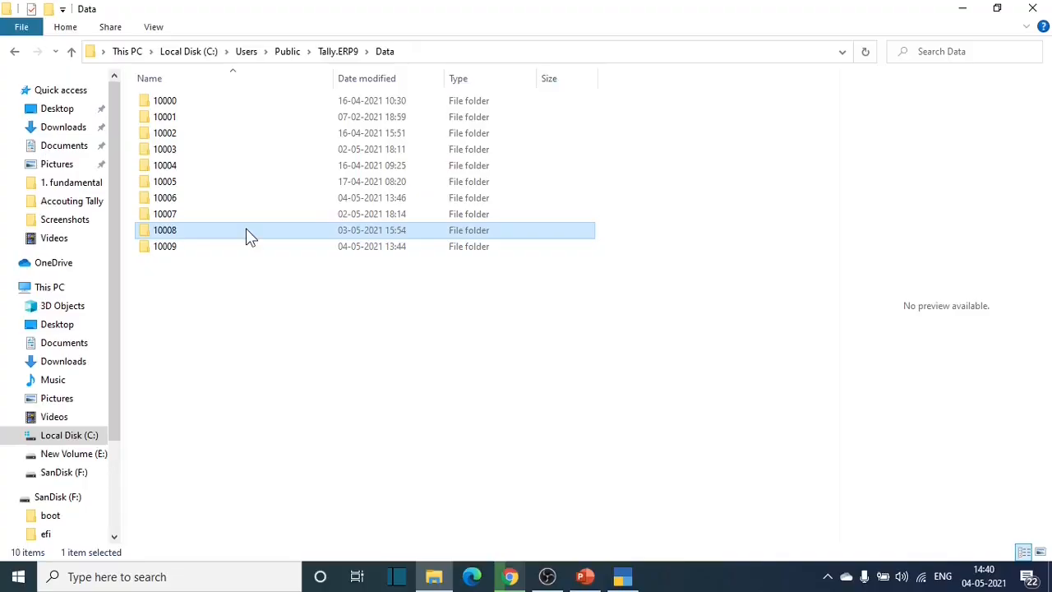
left_click(622, 575)
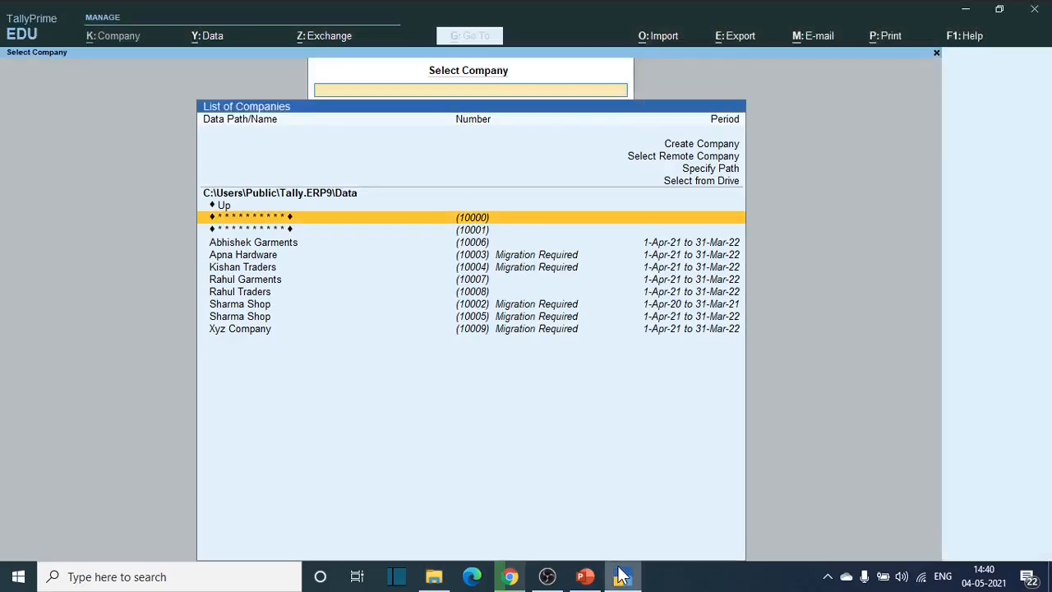
left_click(434, 576)
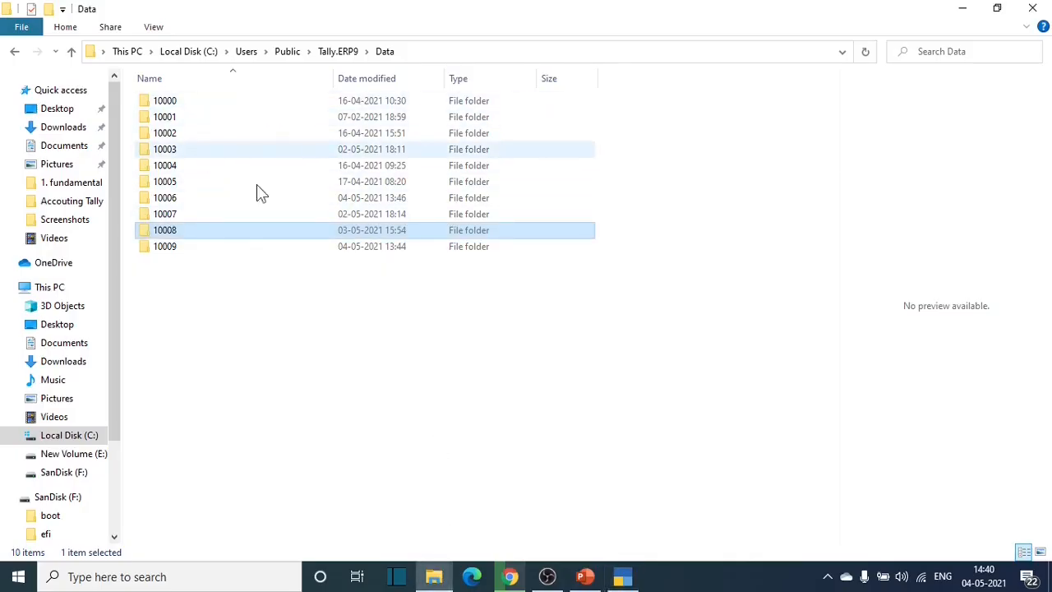
left_click(622, 577)
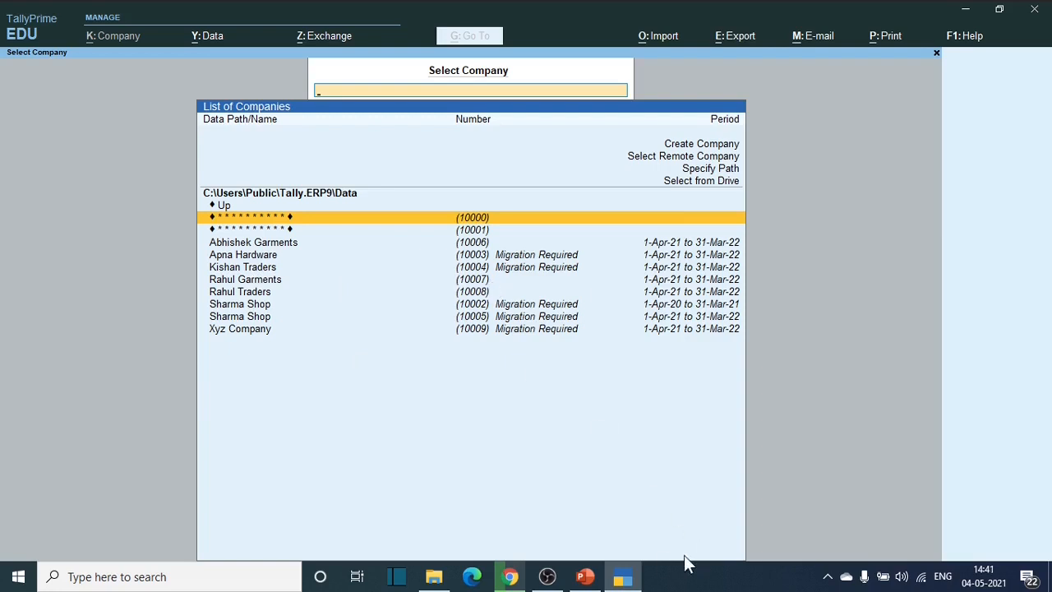
mouse_move(618, 577)
Step: Switch to File Explorer and delete the Rahul Garments data folder 10007 from the Tally data folder
left_click(434, 576)
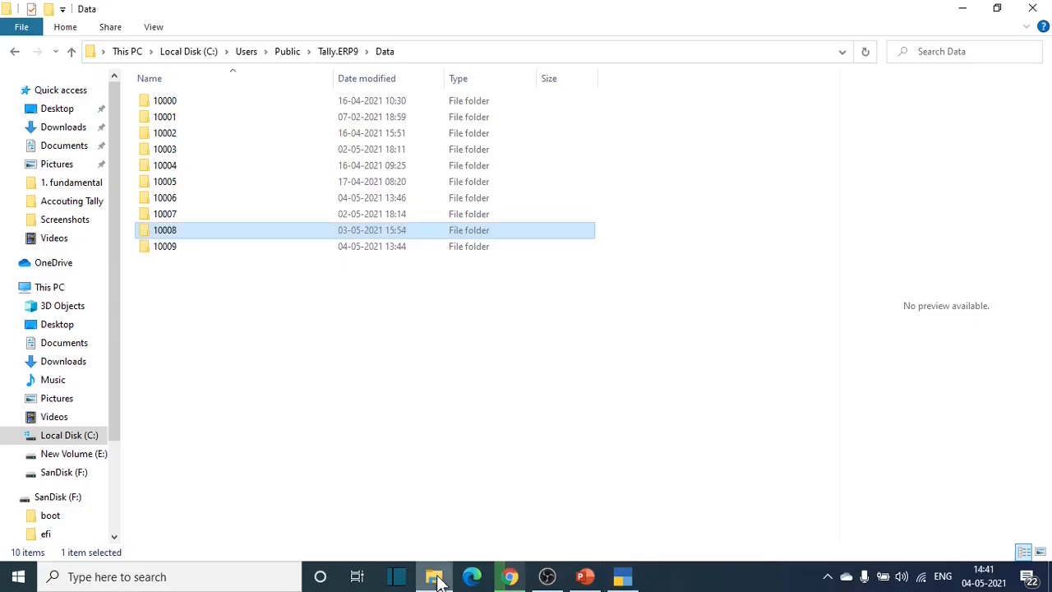
left_click(410, 165)
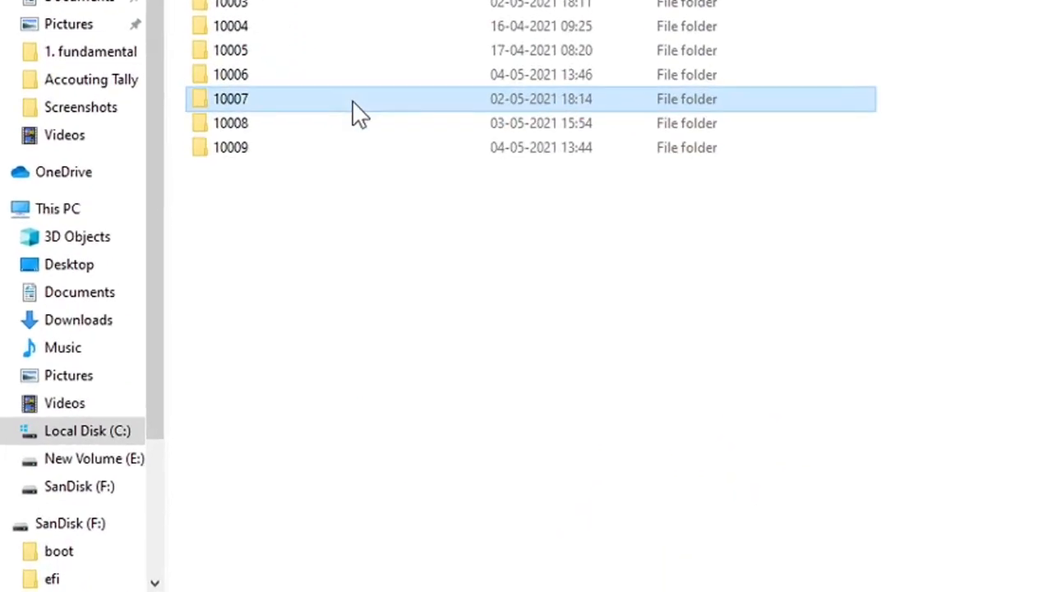
right_click(355, 114)
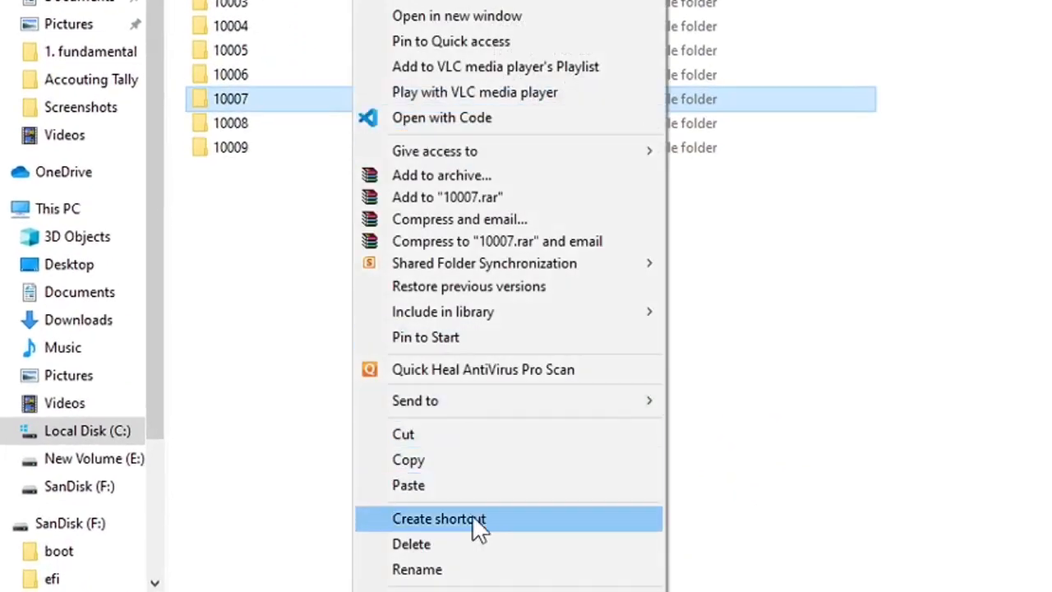
left_click(470, 544)
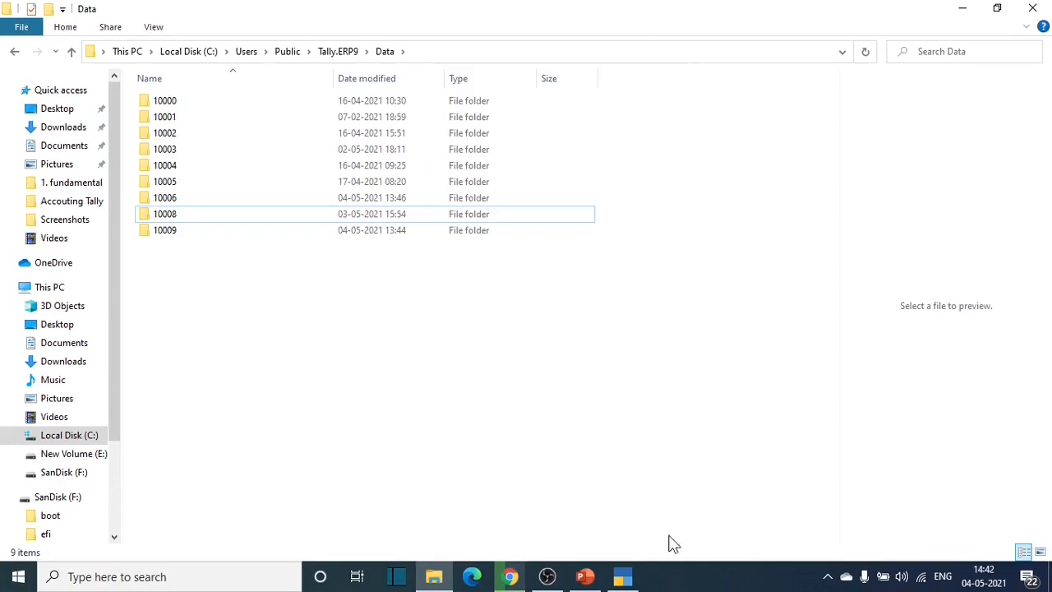
Step: Switch to TallyPrime, open Rahul Traders (10008), and bring the company selection list up again to check the remaining companies
left_click(627, 580)
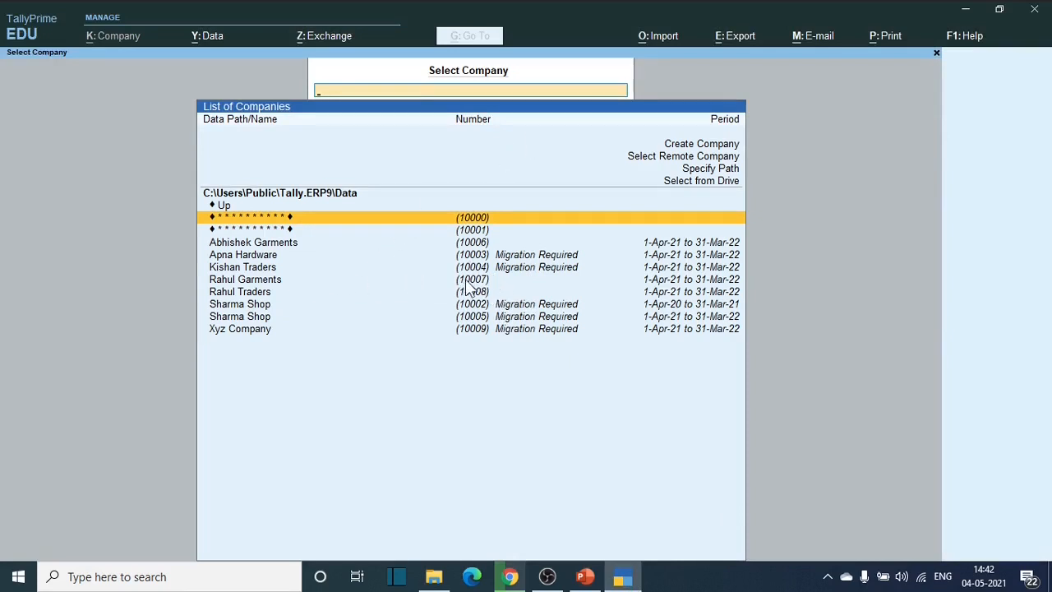
left_click(424, 290)
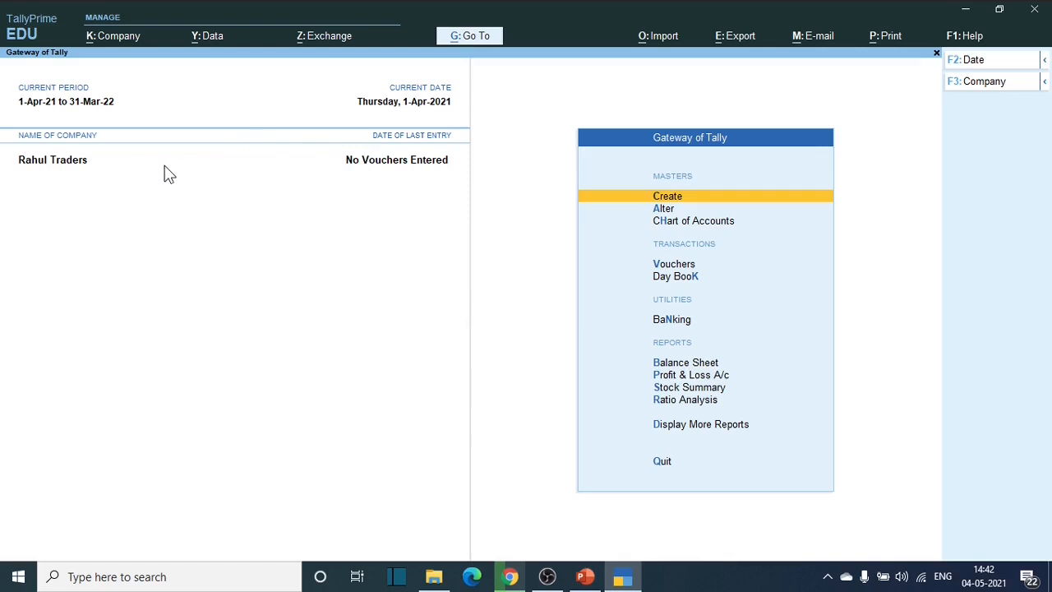
key("F3")
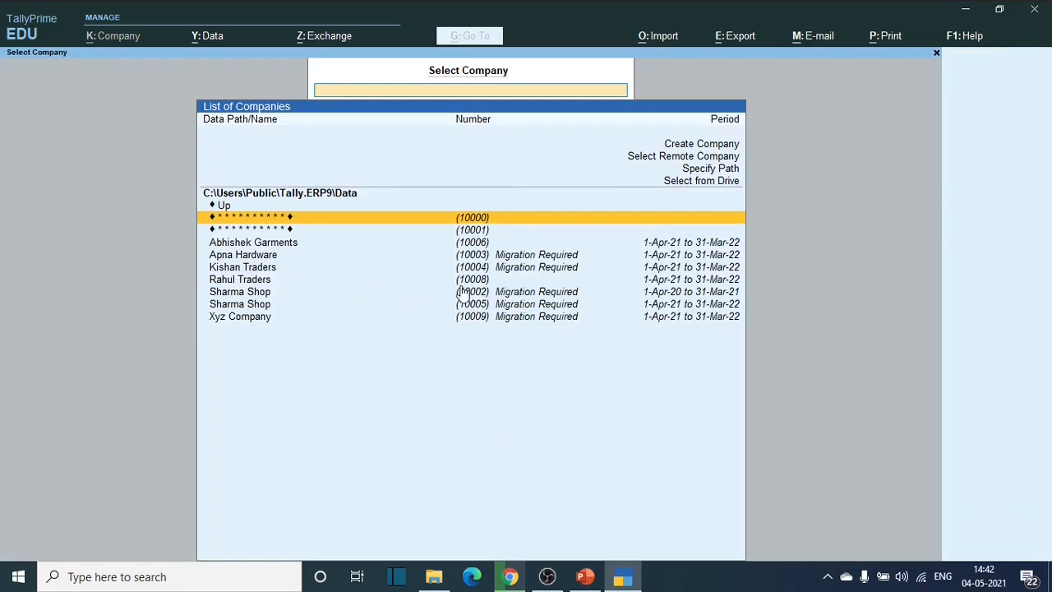
Step: Switch to File Explorer and refresh the Tally data folder to check the remaining company folders
left_click(434, 576)
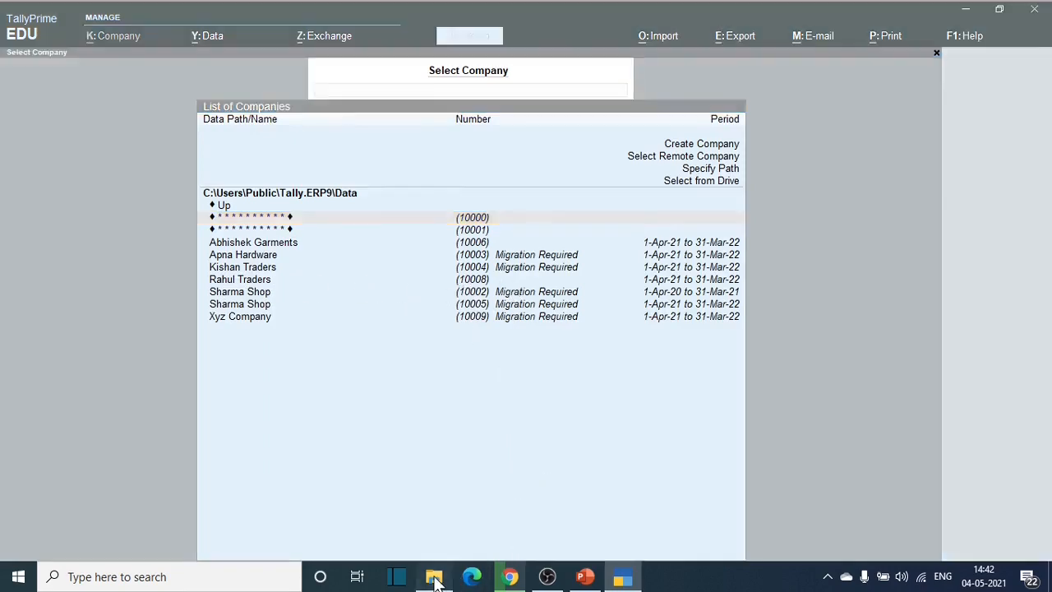
right_click(267, 316)
left_click(318, 366)
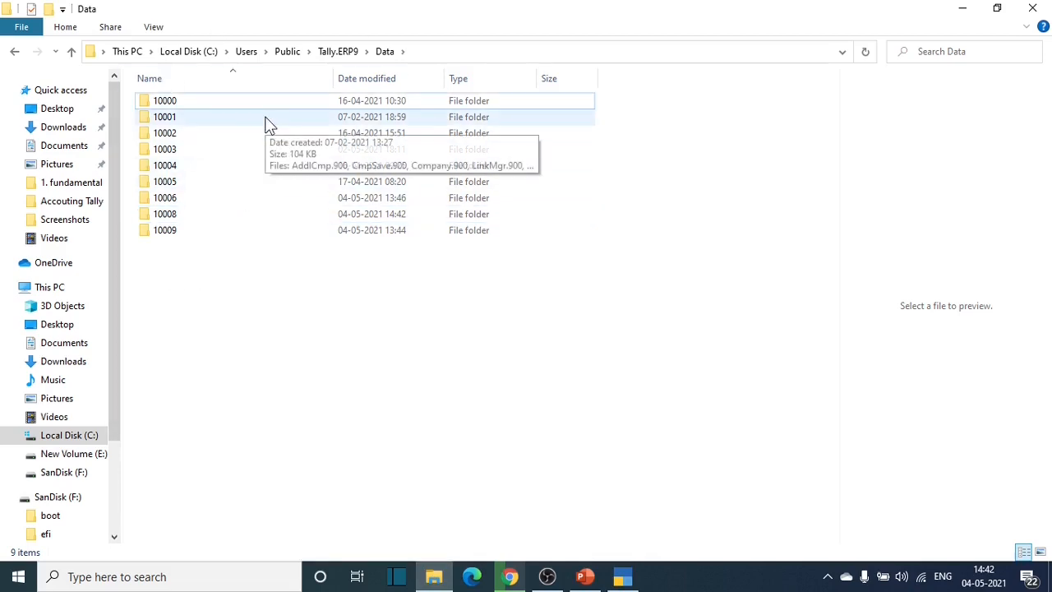
Step: Minimize all open windows to reach the desktop and open the Recycle Bin
left_click(963, 10)
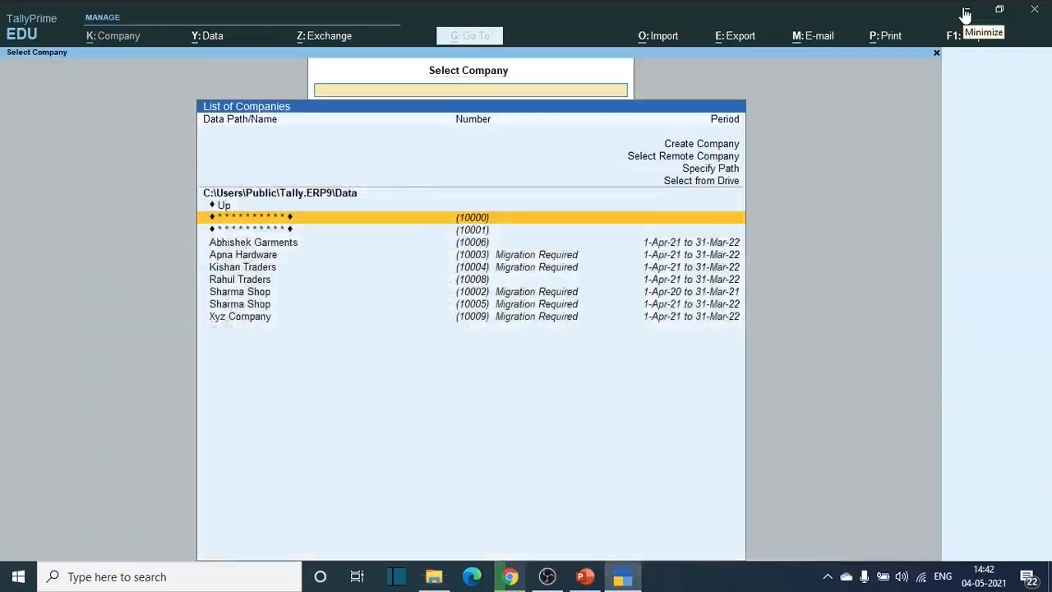
left_click(963, 10)
left_click(963, 10)
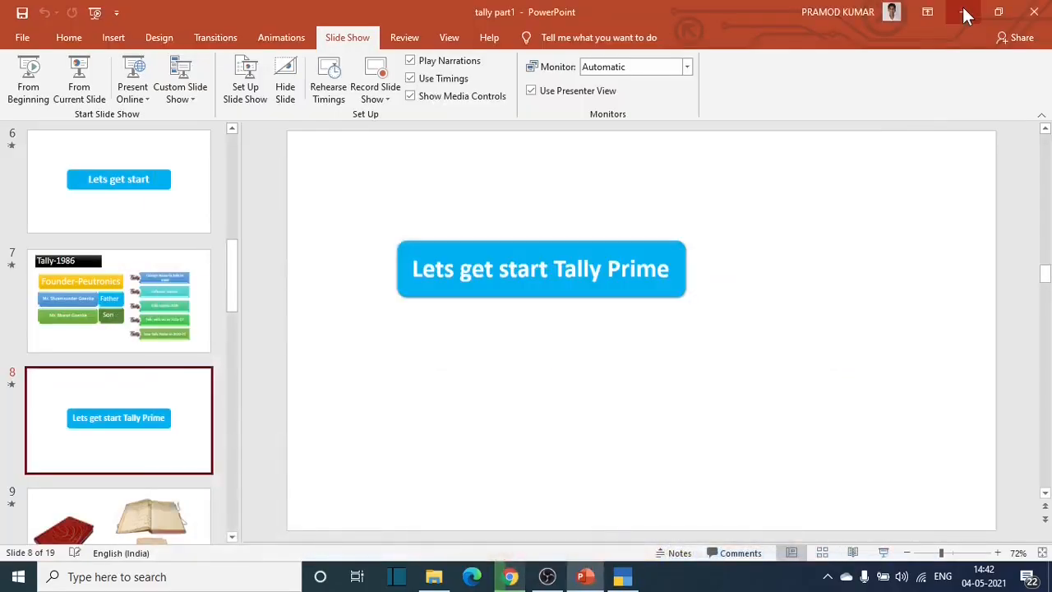
left_click(963, 10)
left_click(961, 10)
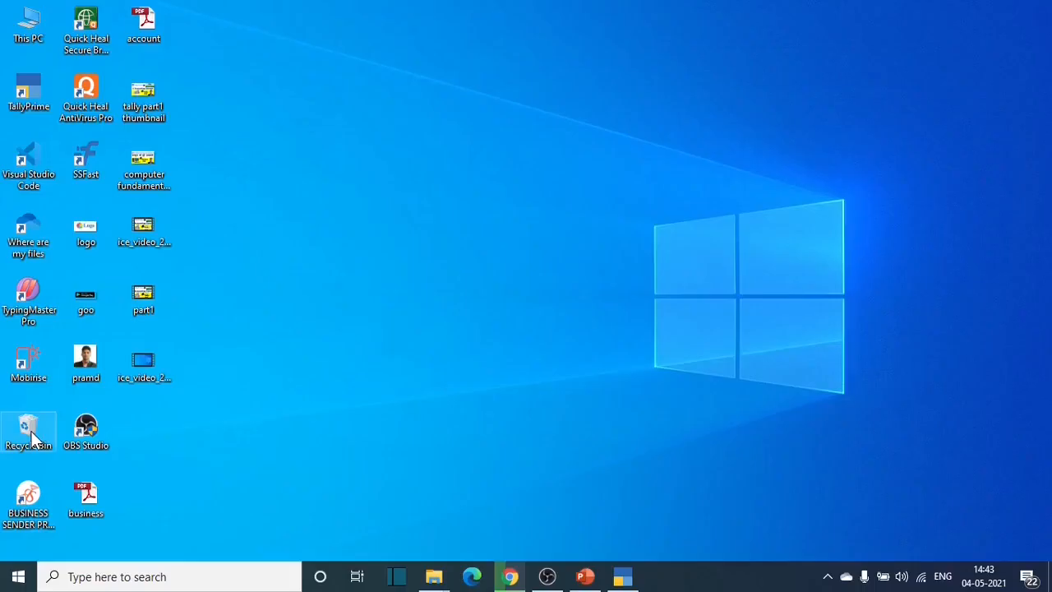
double_click(91, 333)
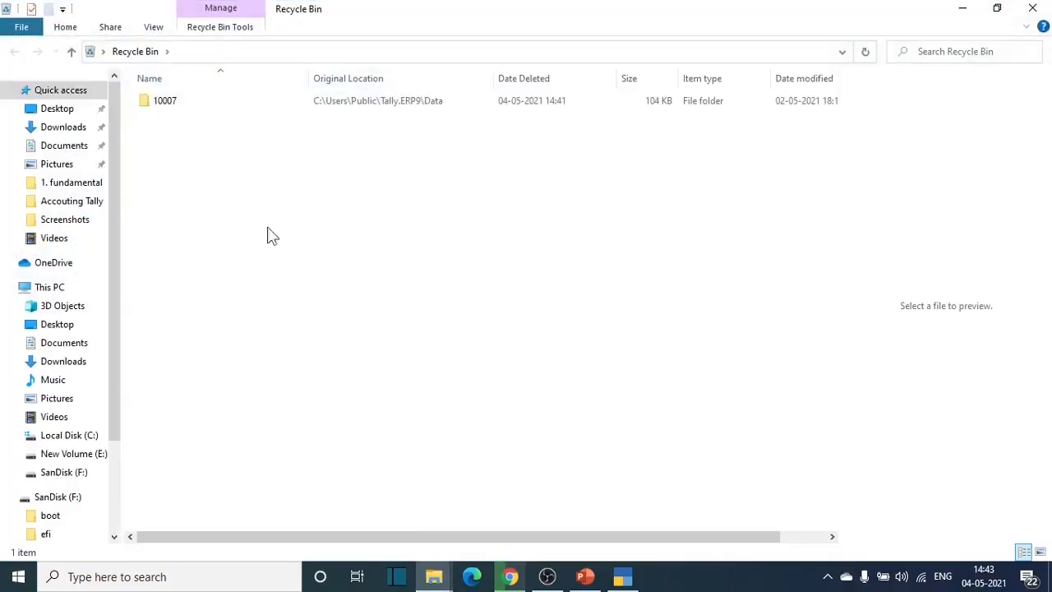
Step: Restore folder 10007 from the Recycle Bin, close the bin, and check the Tally data folder in File Explorer
left_click(239, 108)
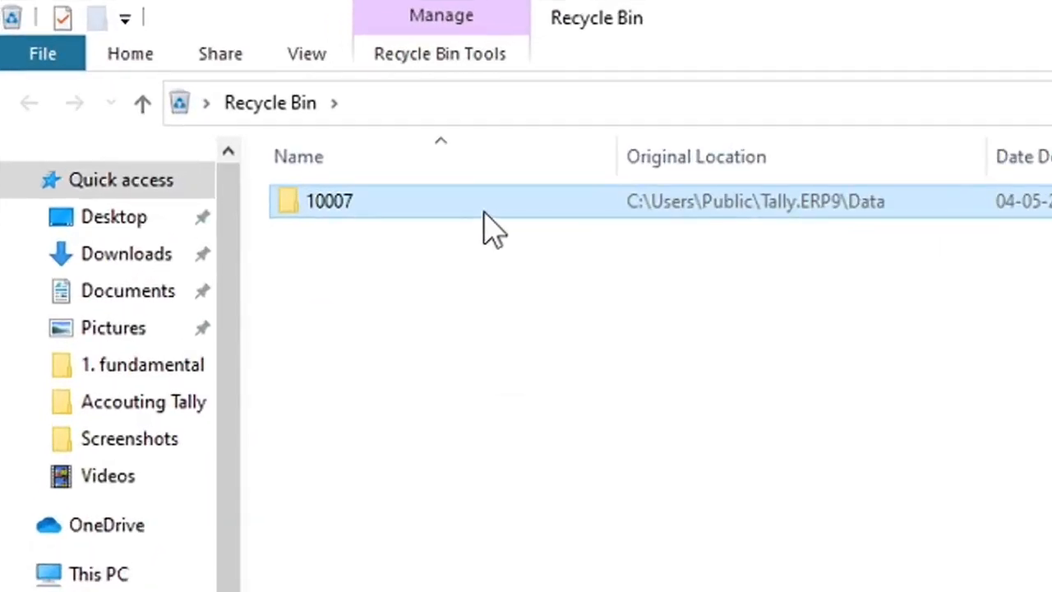
right_click(485, 217)
left_click(570, 250)
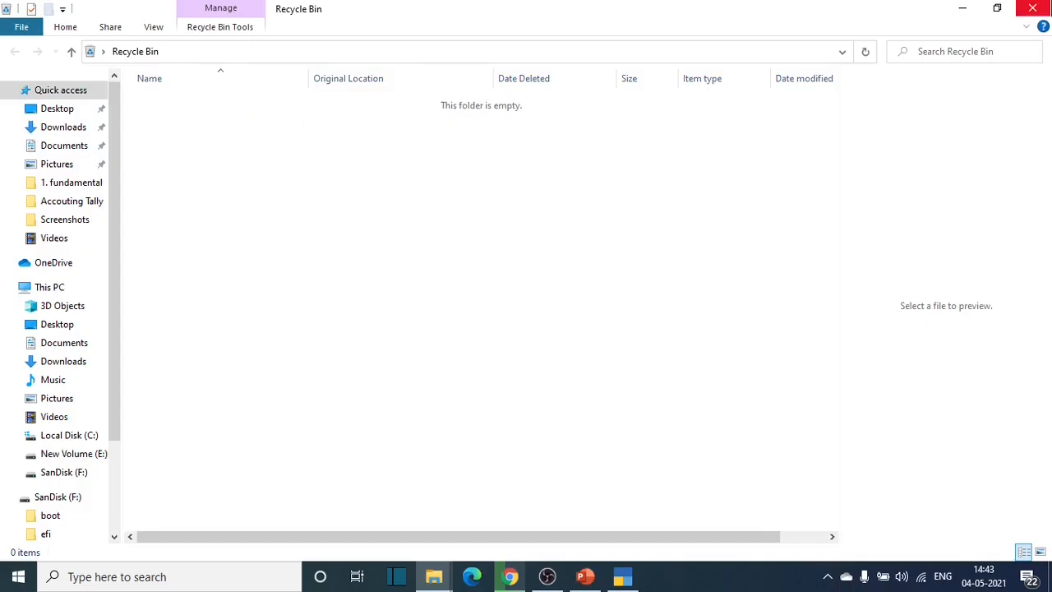
left_click(1032, 7)
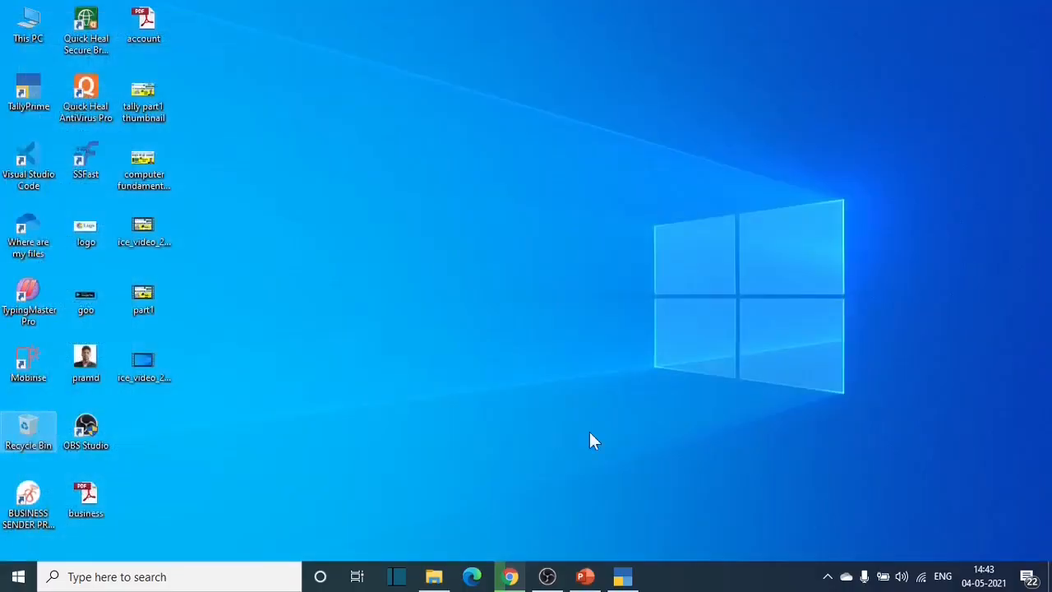
left_click(442, 577)
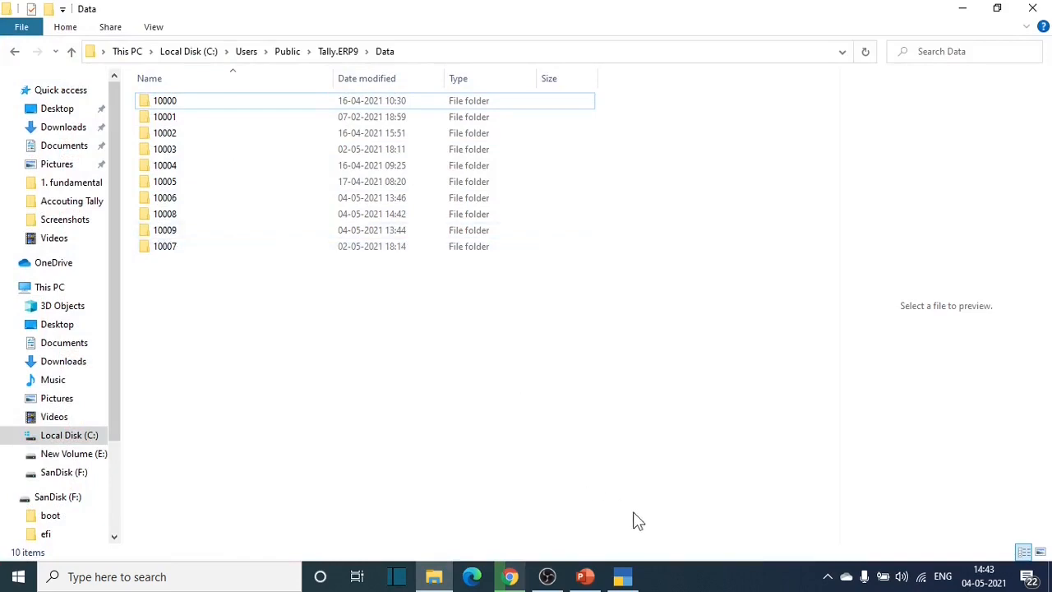
Step: Switch to TallyPrime and bring the company selection list up again to reload the available companies
left_click(621, 578)
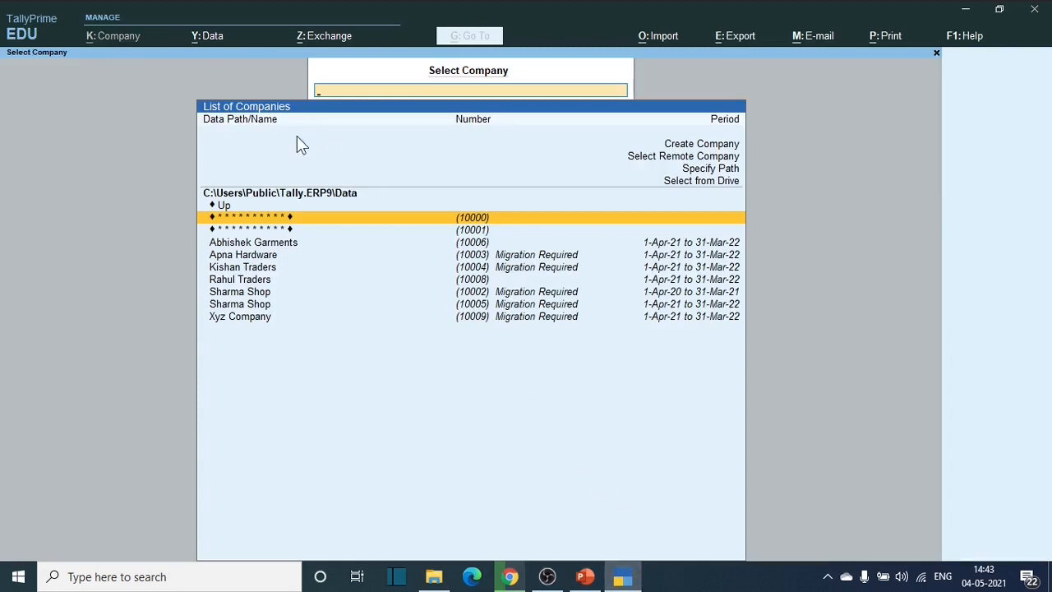
key("Escape")
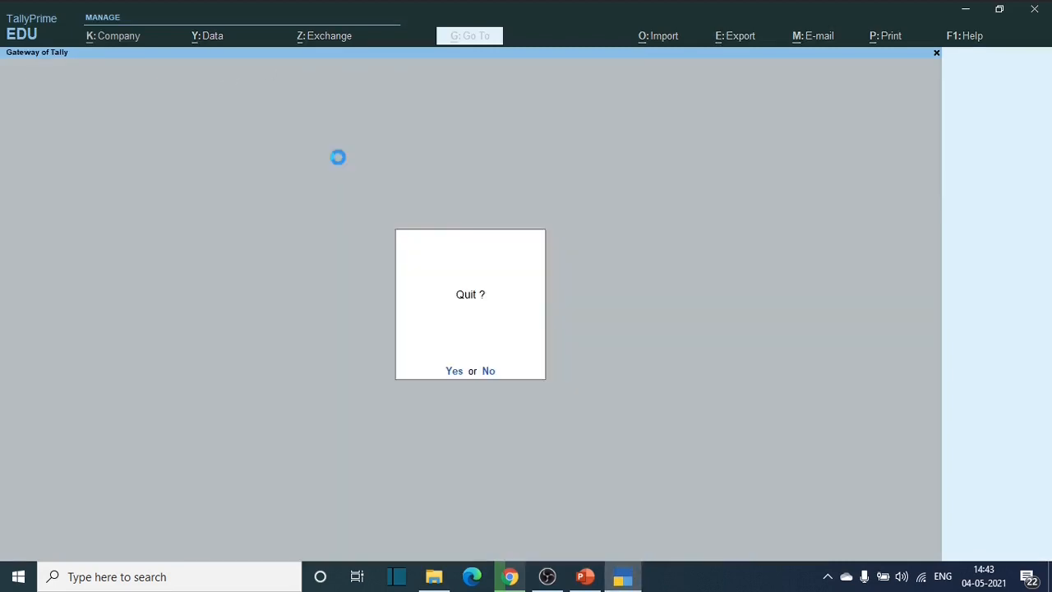
key("Escape")
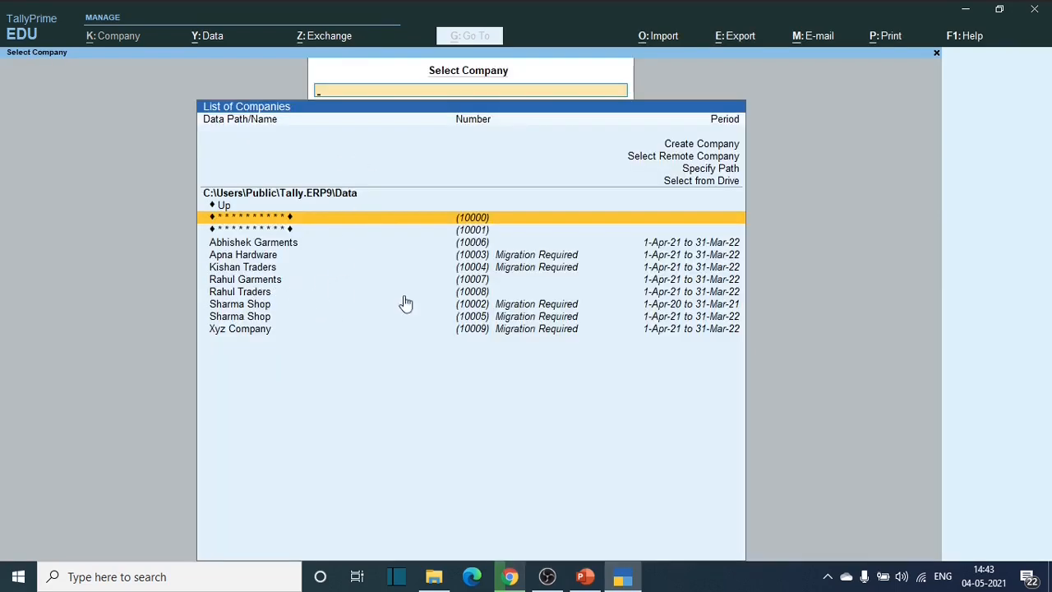
Step: Select the restored company Rahul Garments (10007) and open its Company Alteration form
left_click(488, 280)
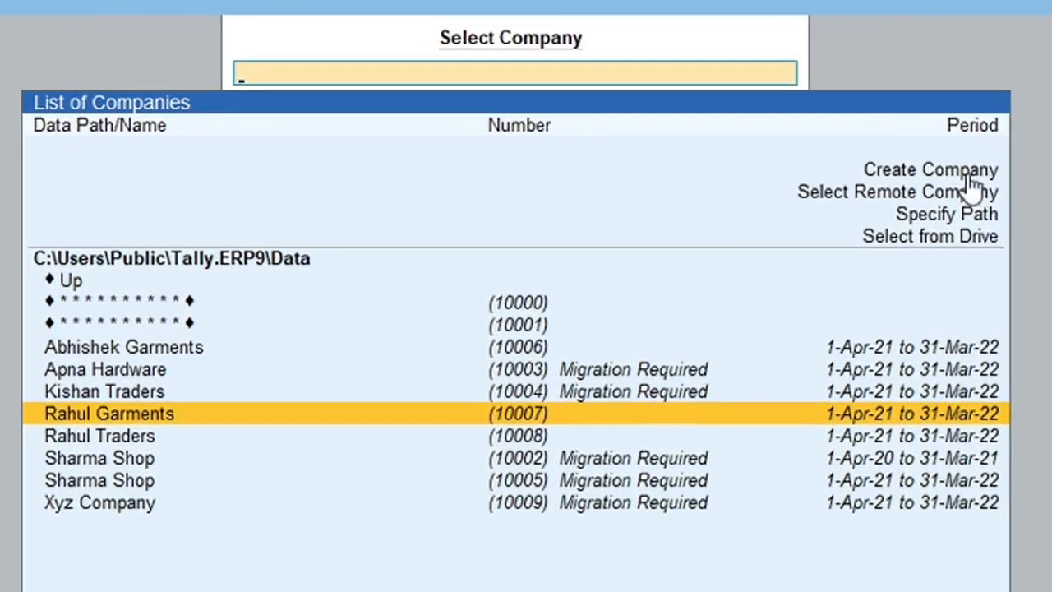
left_click(965, 181)
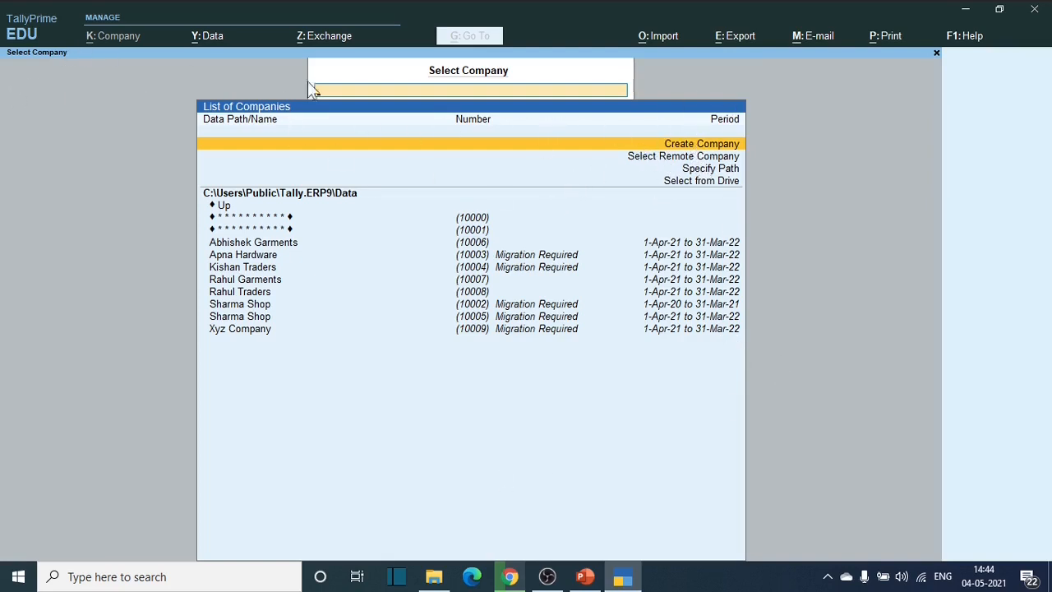
left_click(332, 279)
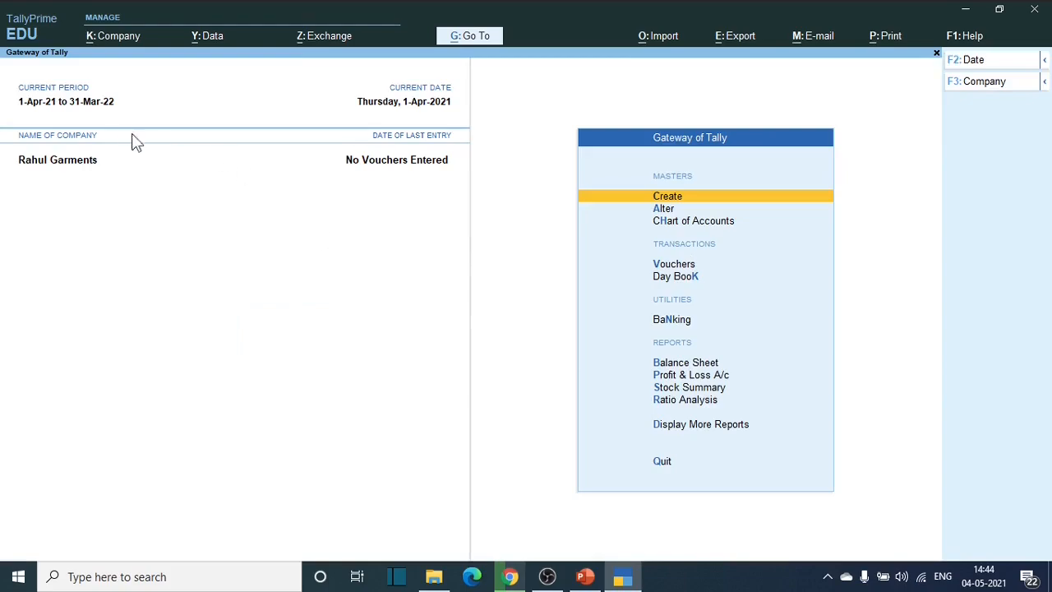
left_click(131, 37)
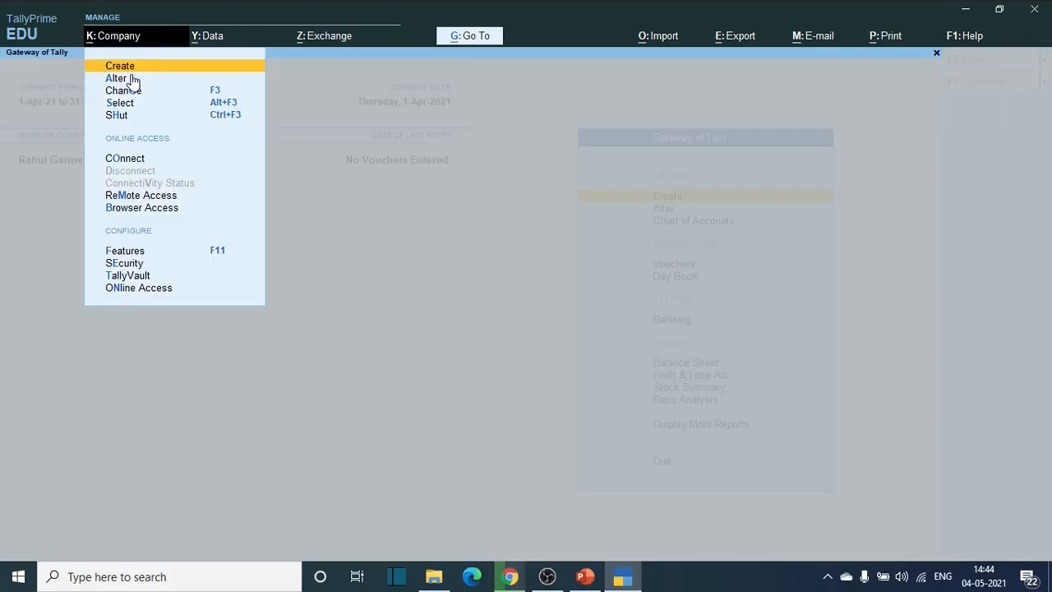
left_click(261, 191)
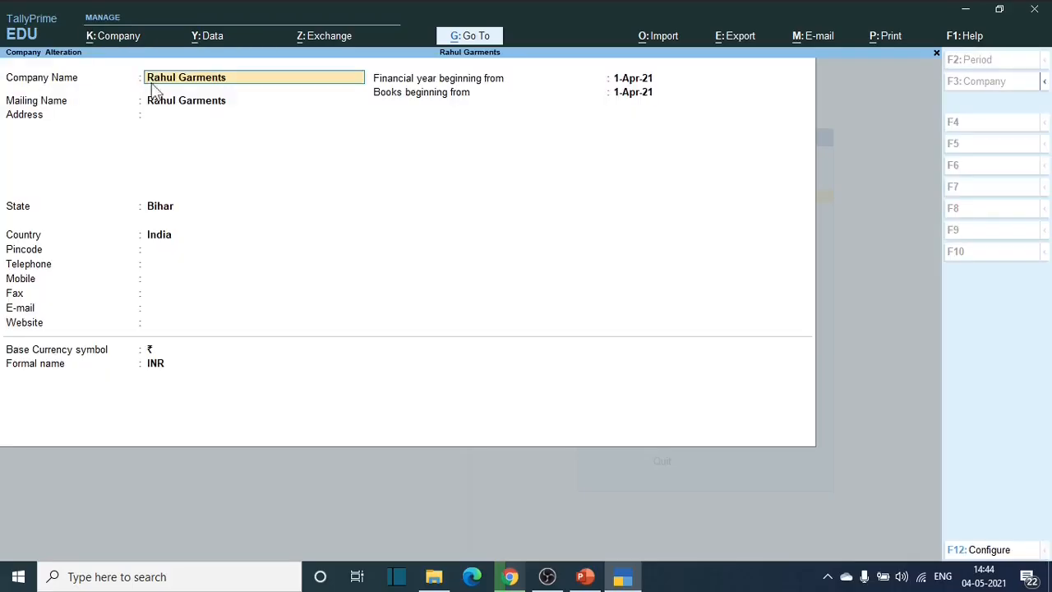